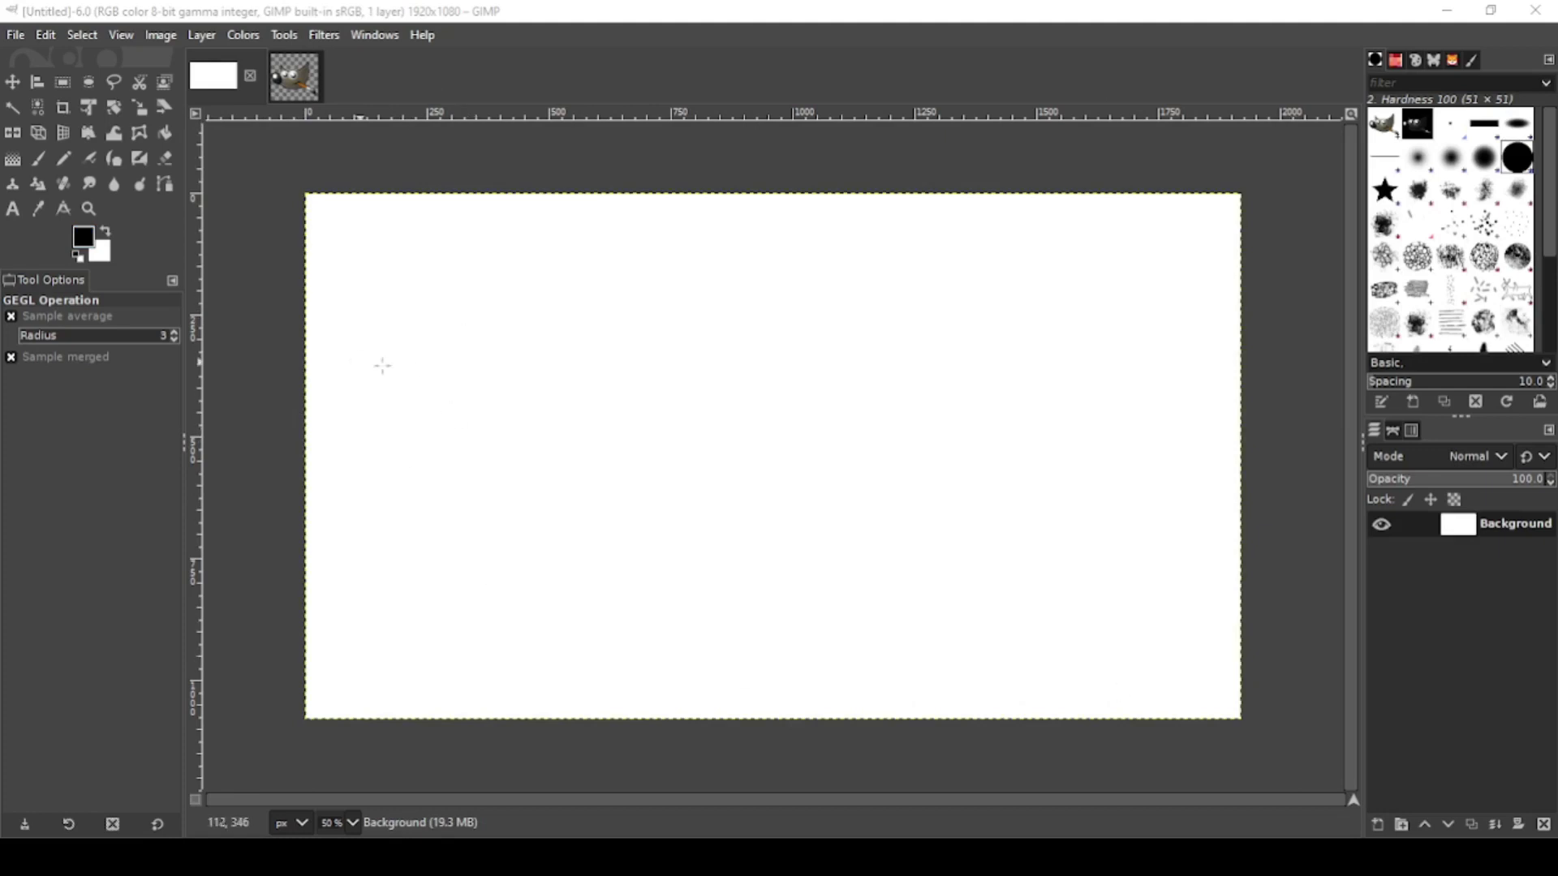
Fill the 1920×1080 canvas with black, then switch to the gimp-logo_0.png image
left_click_drag(81, 242, 563, 539)
left_click(280, 91)
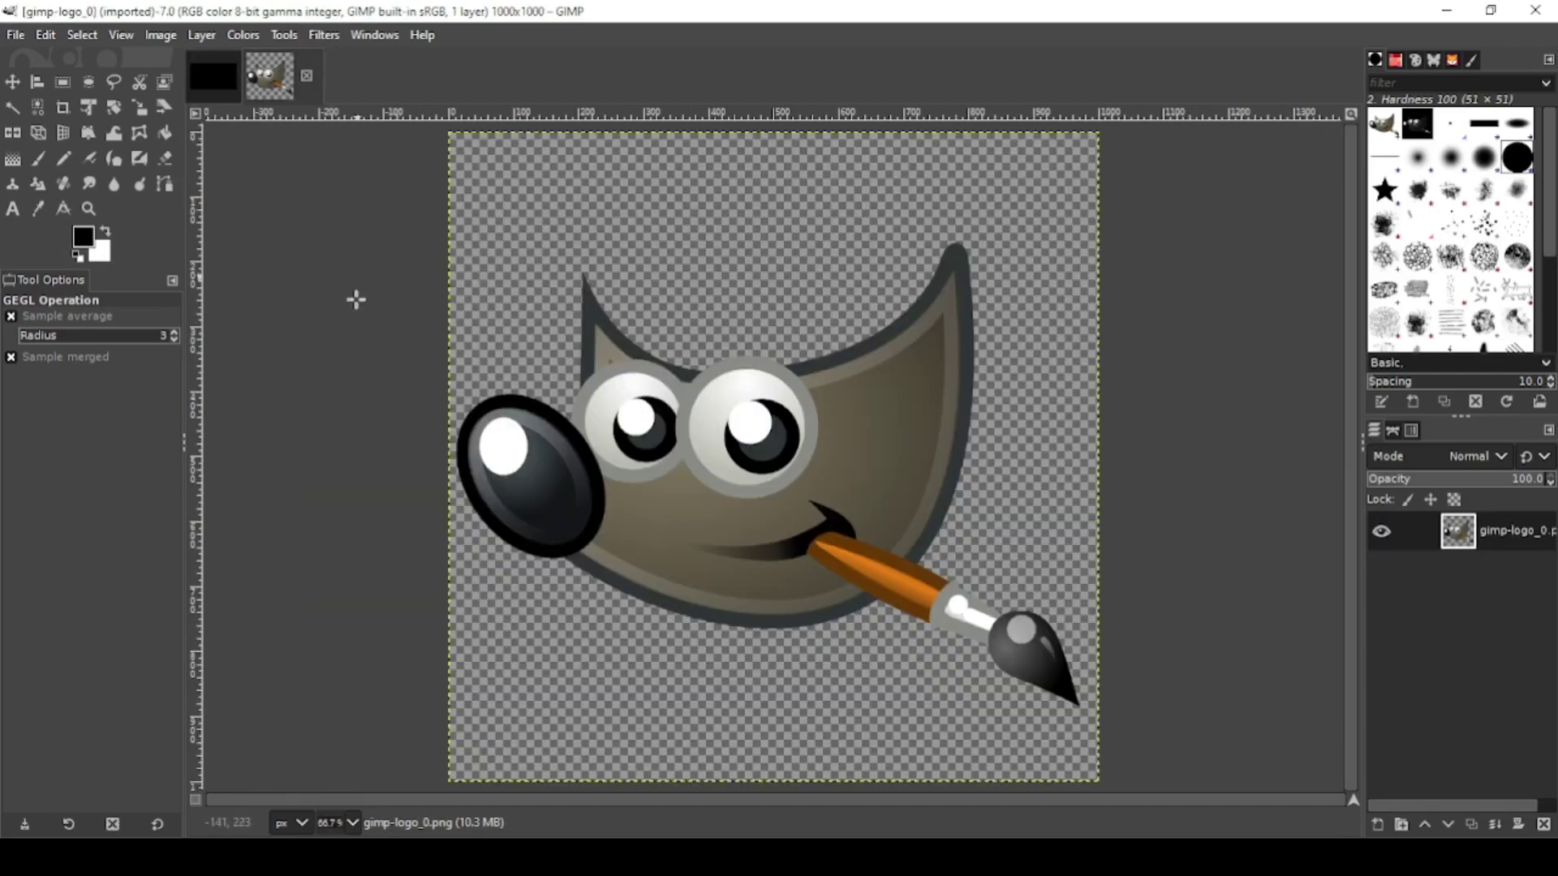
Copy the GIMP logo image to the clipboard
right_click(775, 521)
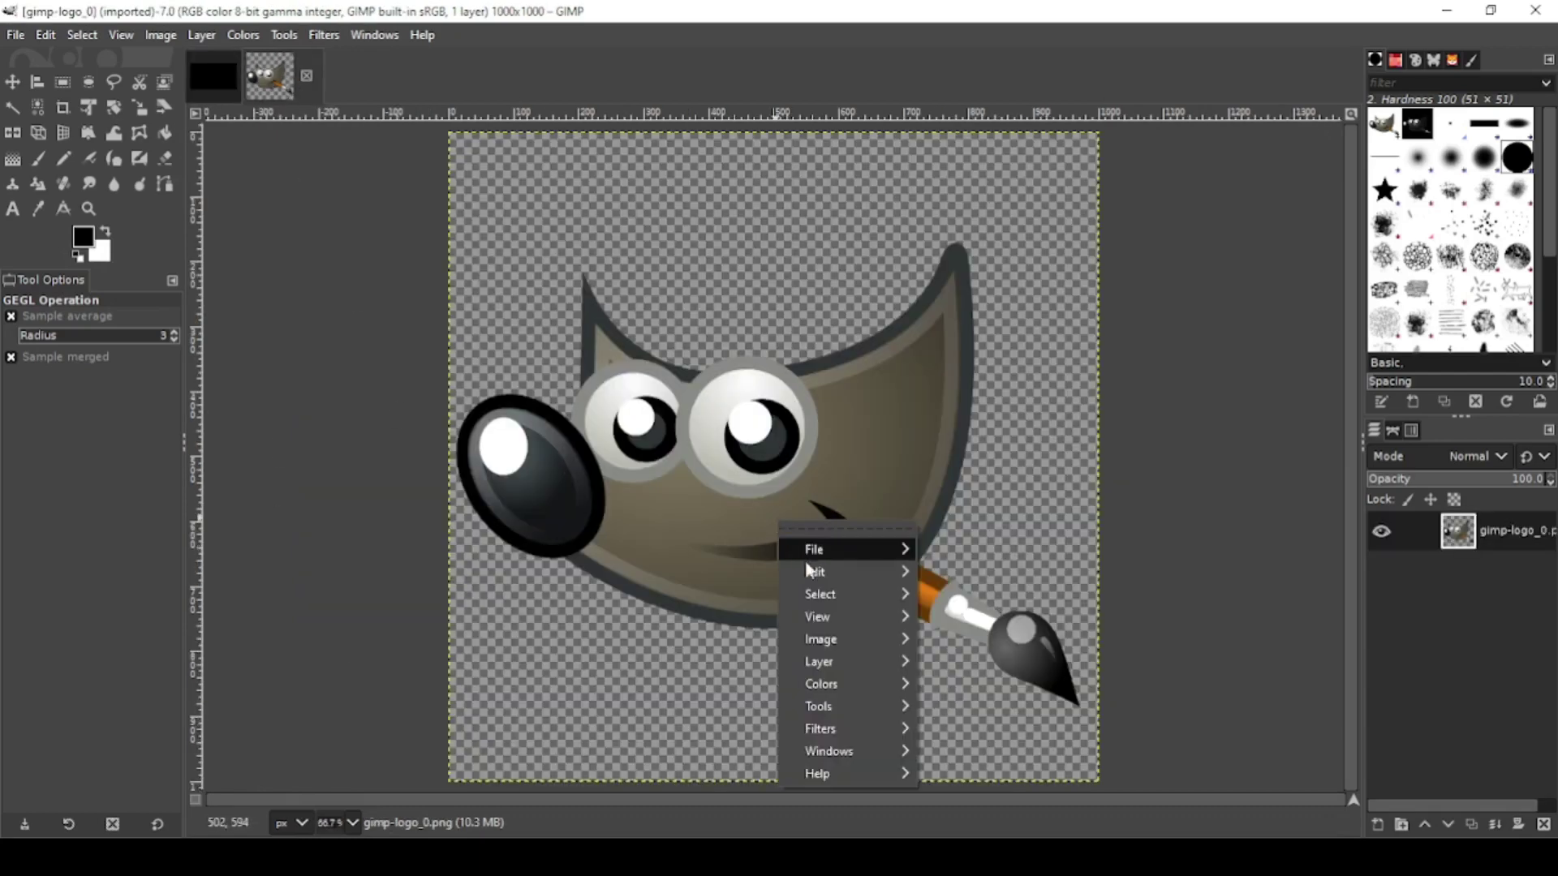
mouse_move(837, 573)
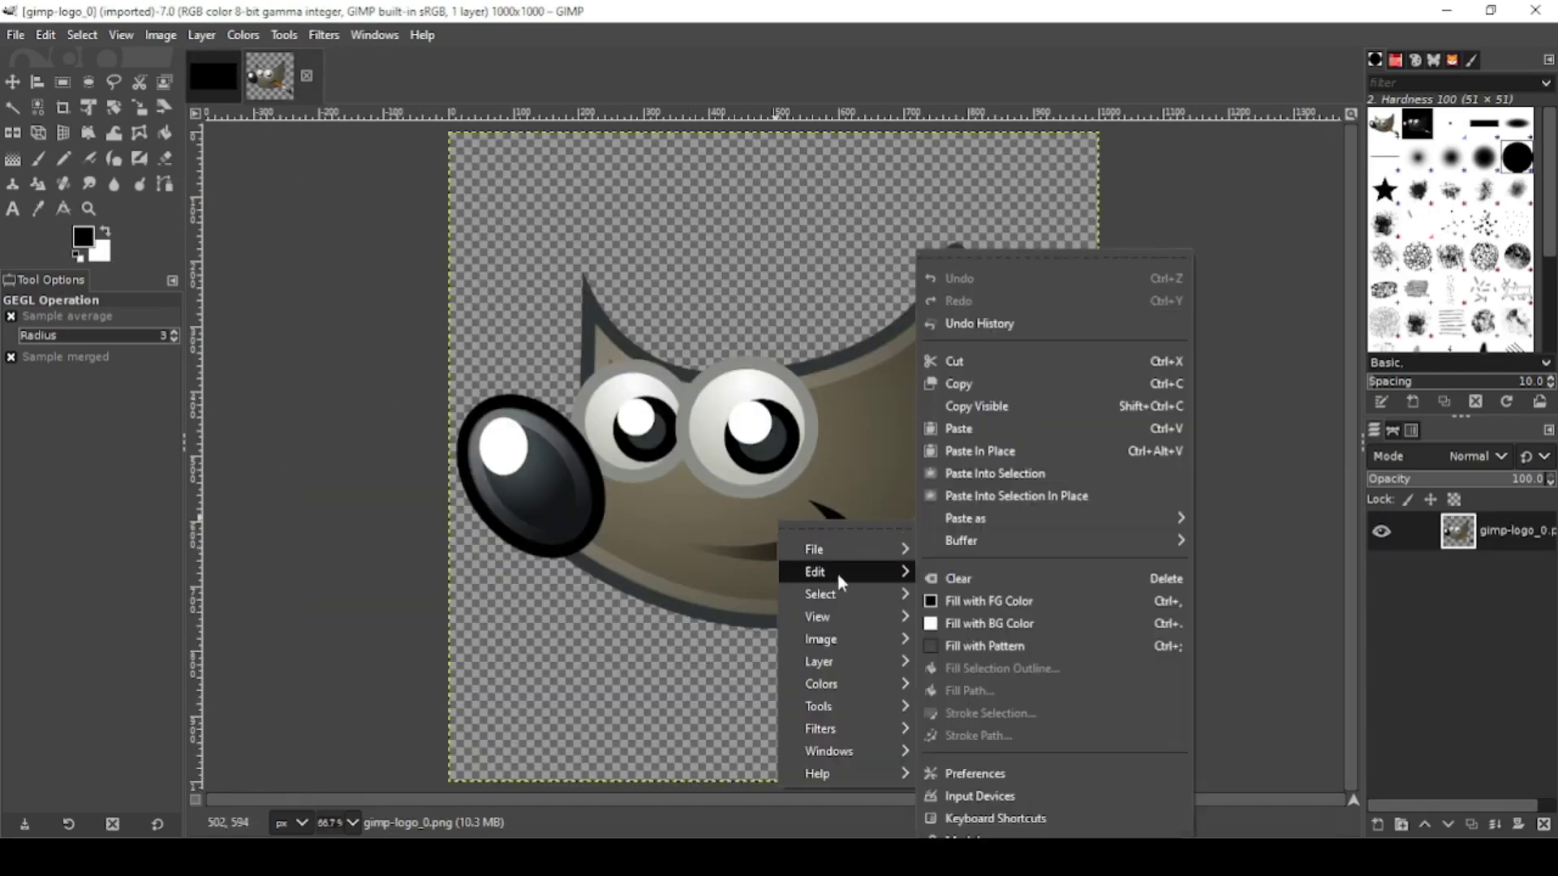
left_click(960, 384)
Paste the logo into the black image as a new layer and resize it to image size
left_click(224, 81)
right_click(640, 306)
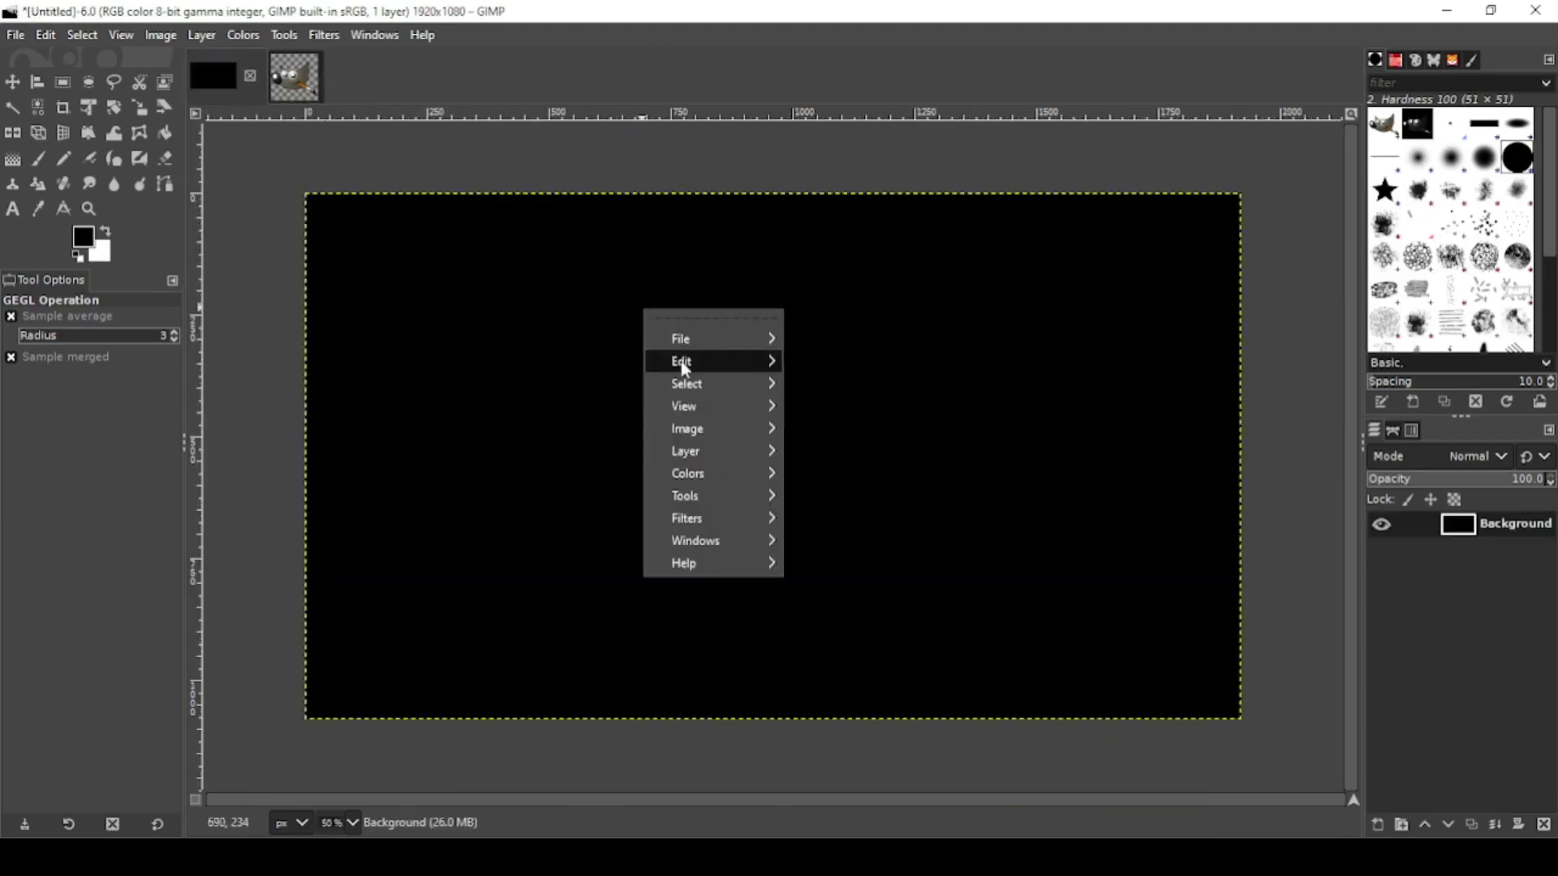
mouse_move(680, 361)
mouse_move(991, 522)
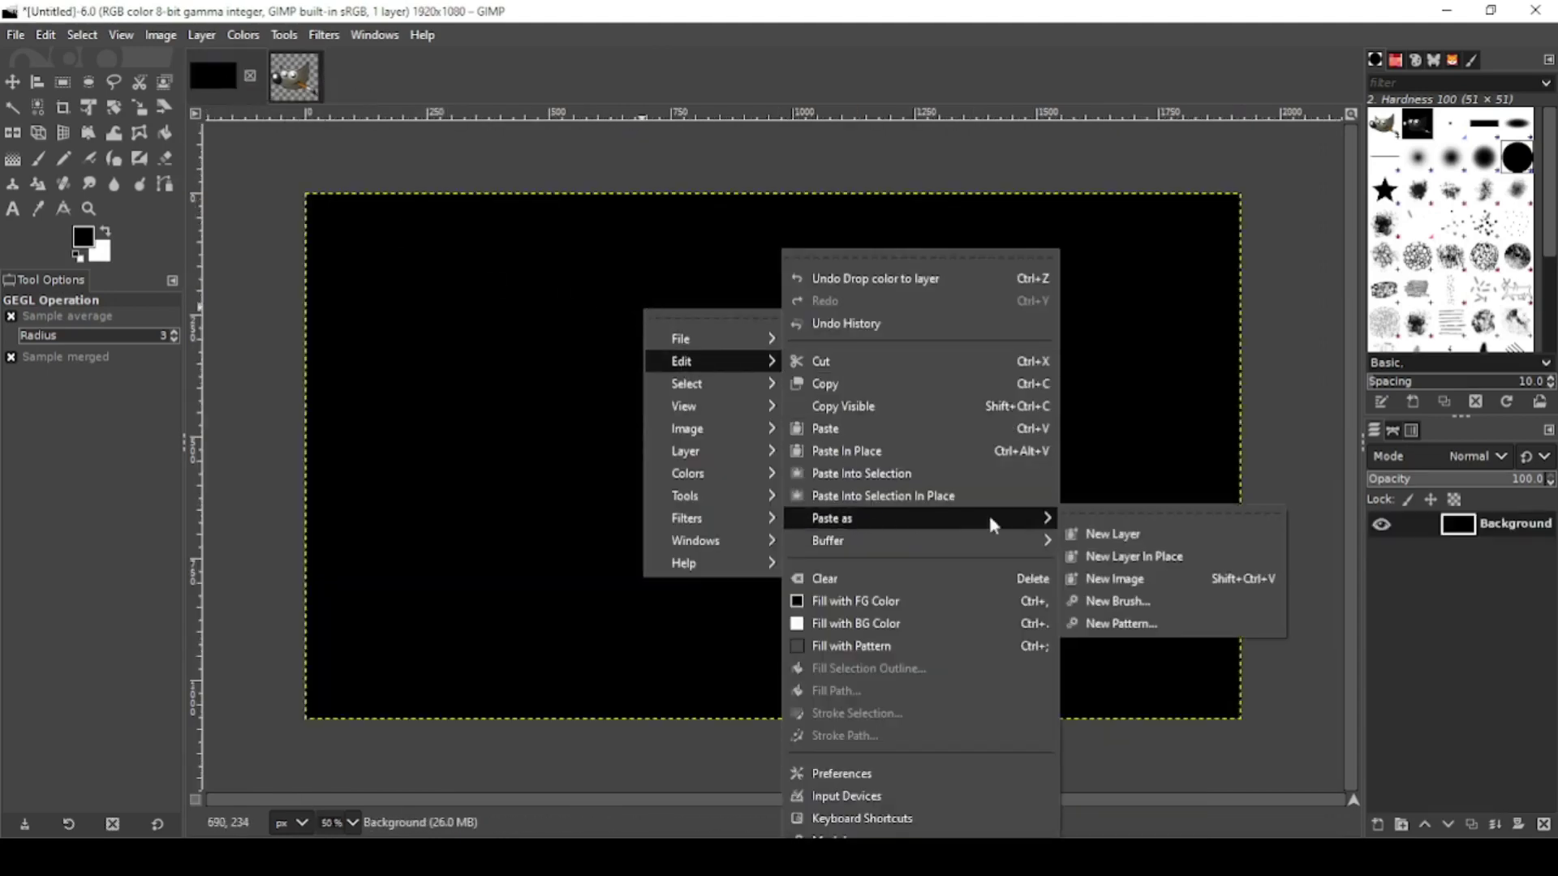
left_click(1104, 533)
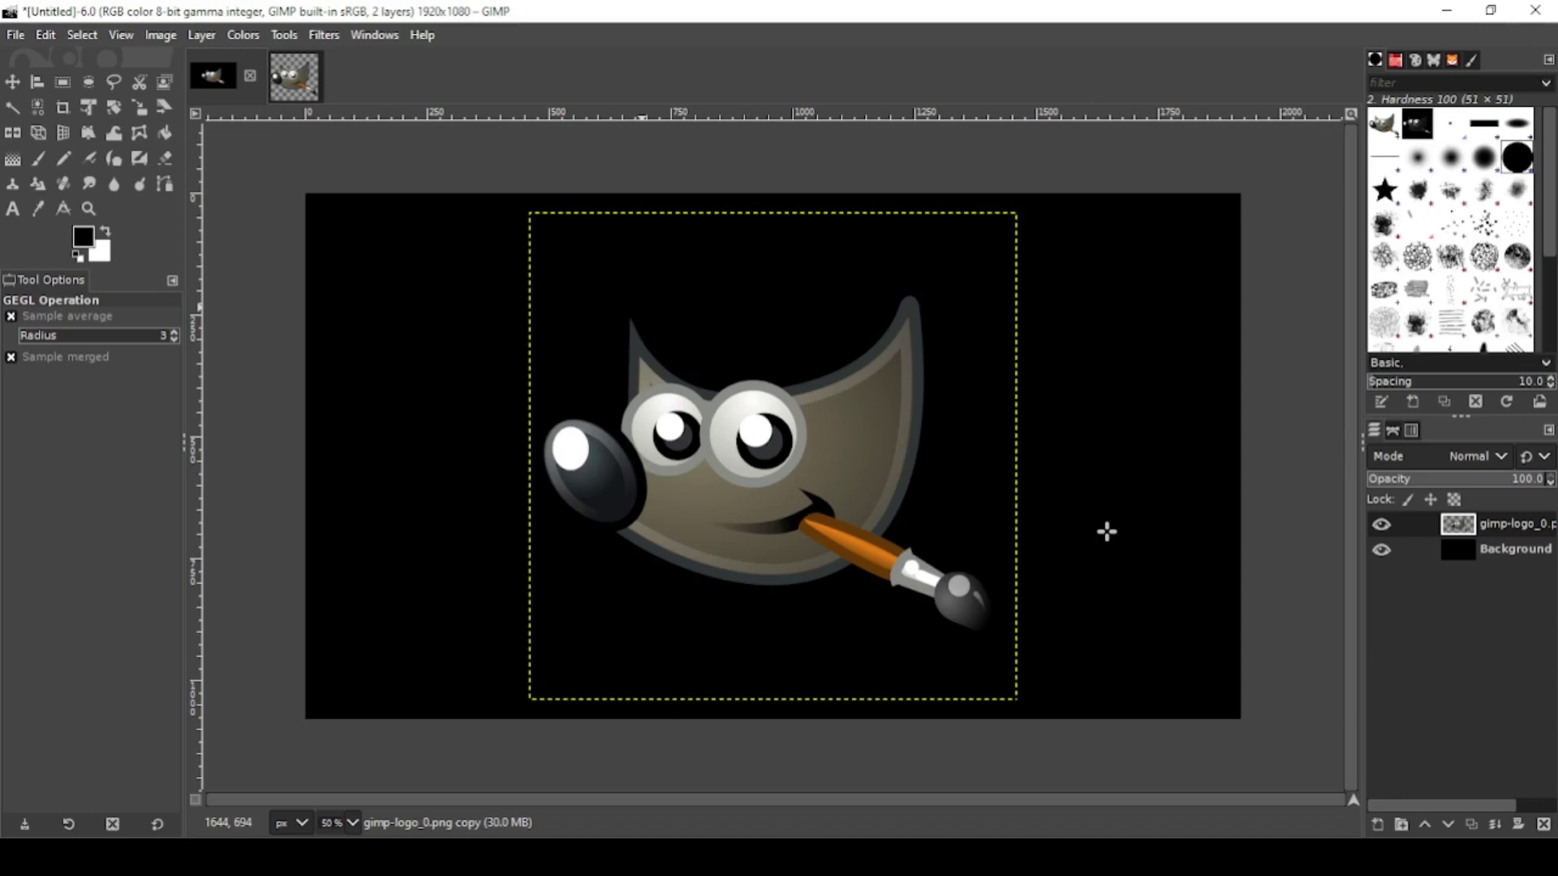
left_click(210, 36)
left_click(237, 335)
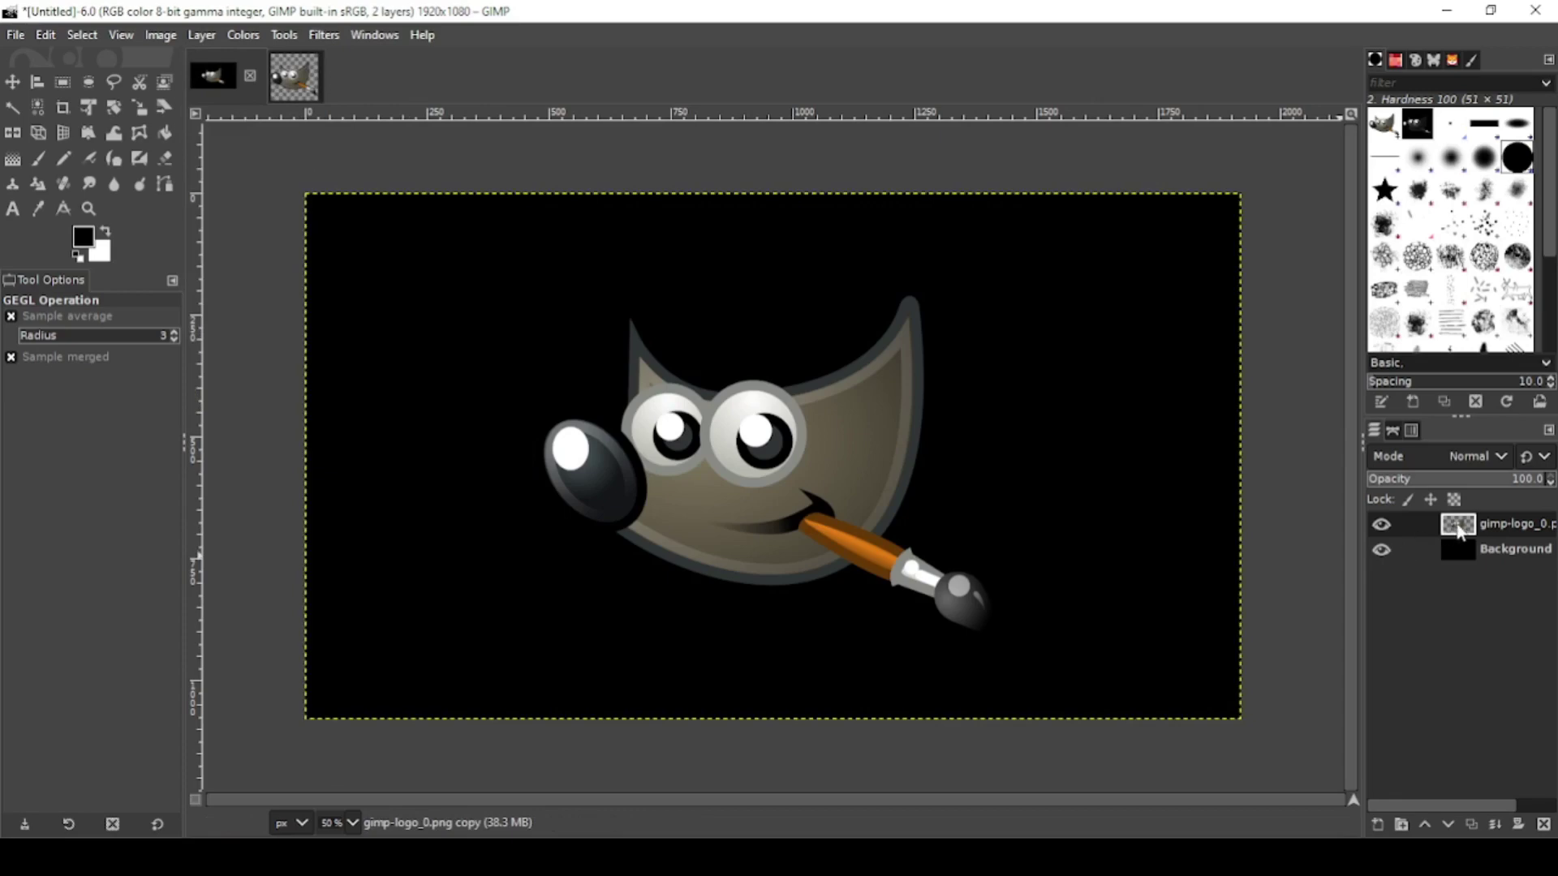
Select the logo's shape with Alpha to Selection and add a new layer named LAYER
right_click(1458, 529)
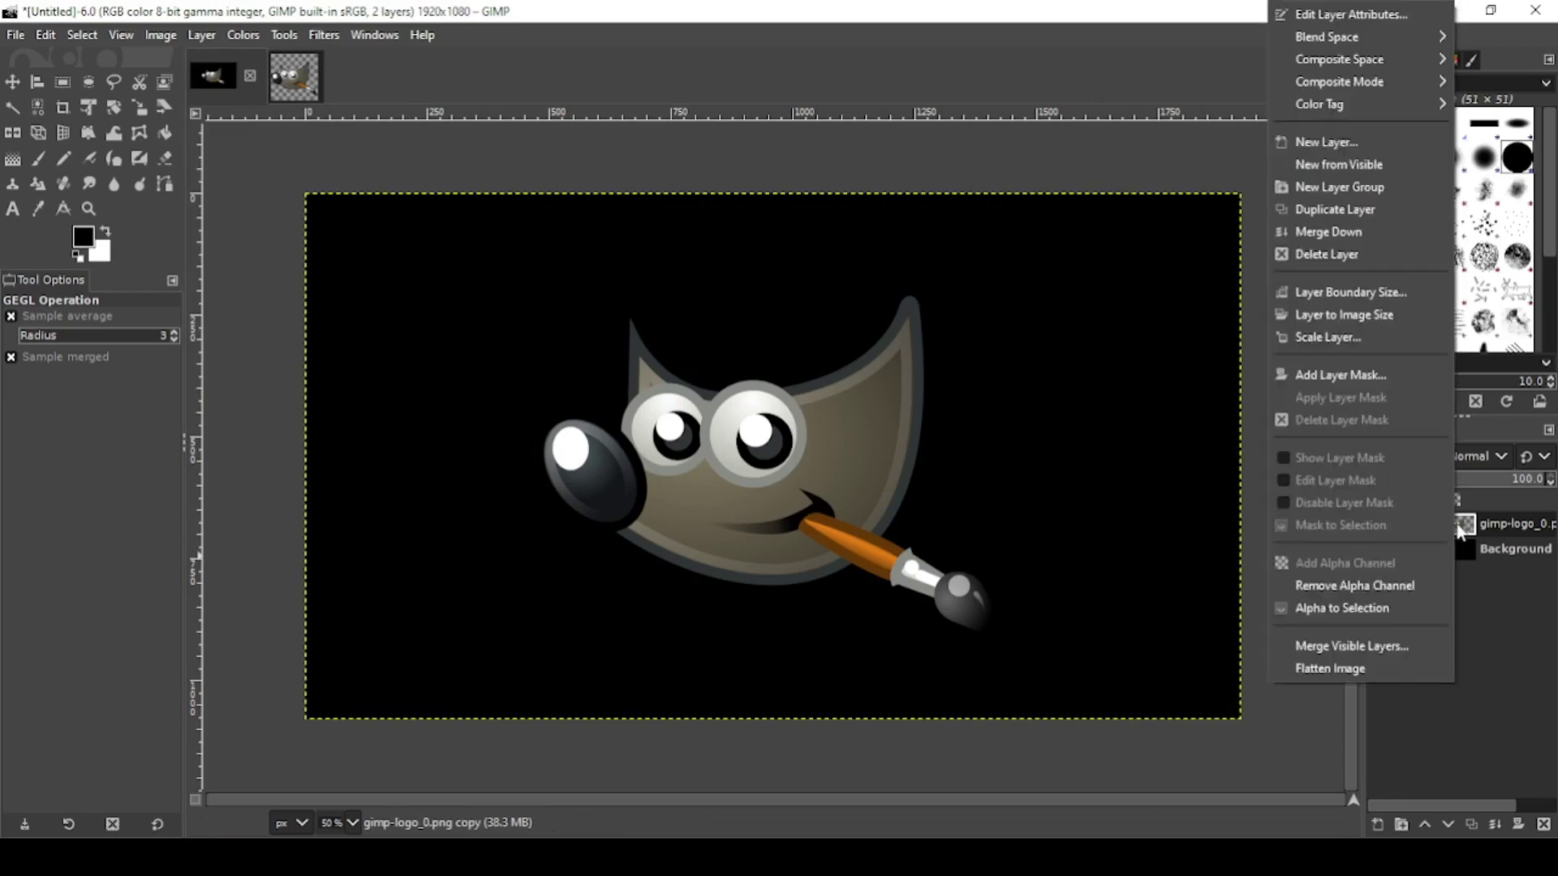
left_click(1370, 610)
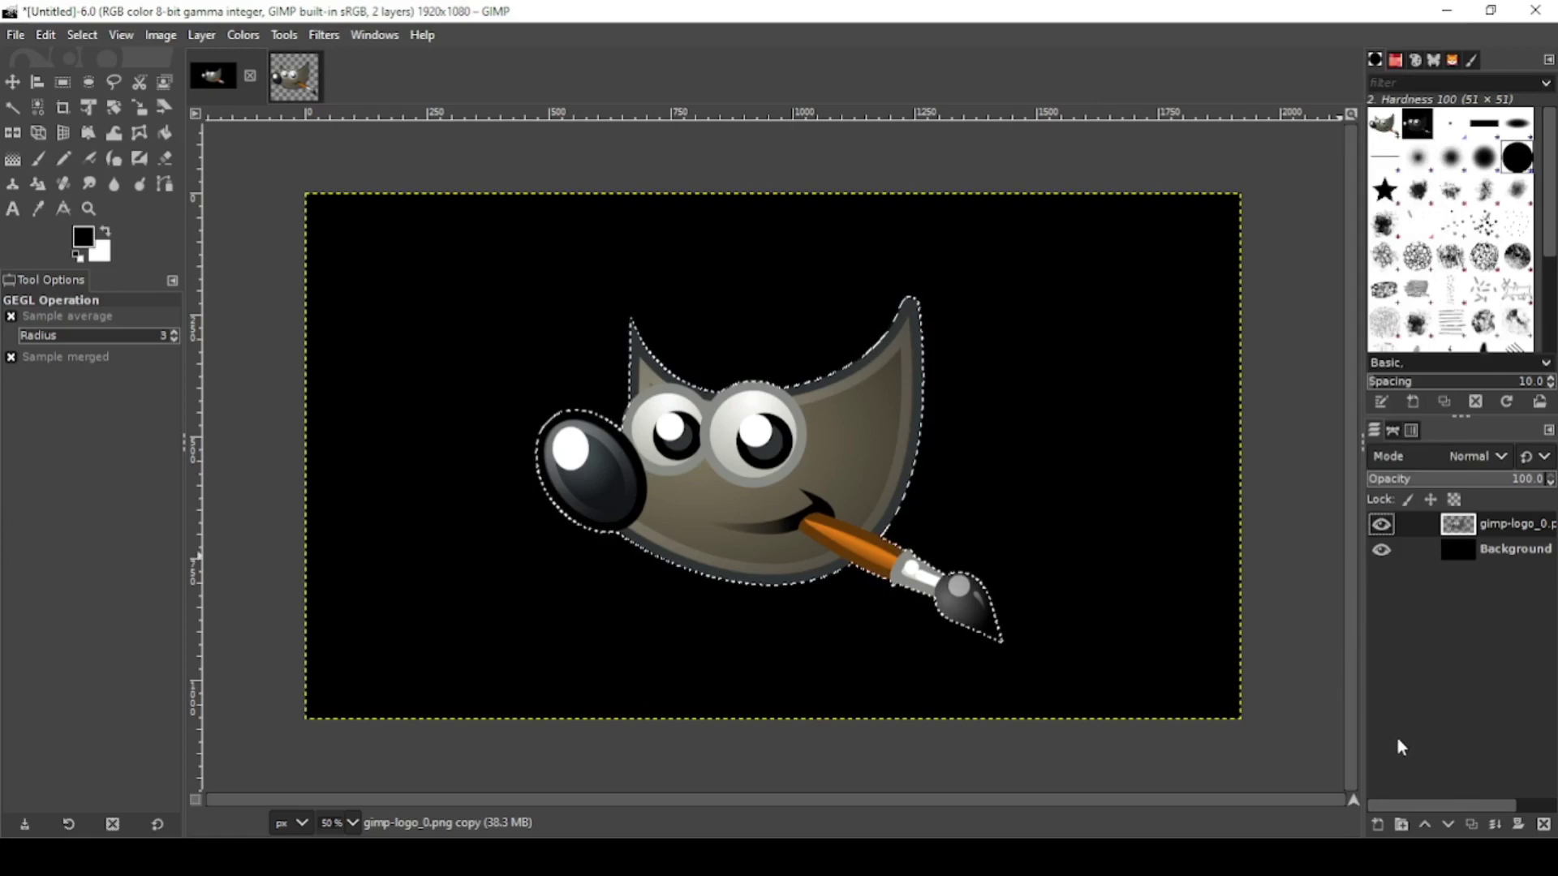
left_click(1379, 824)
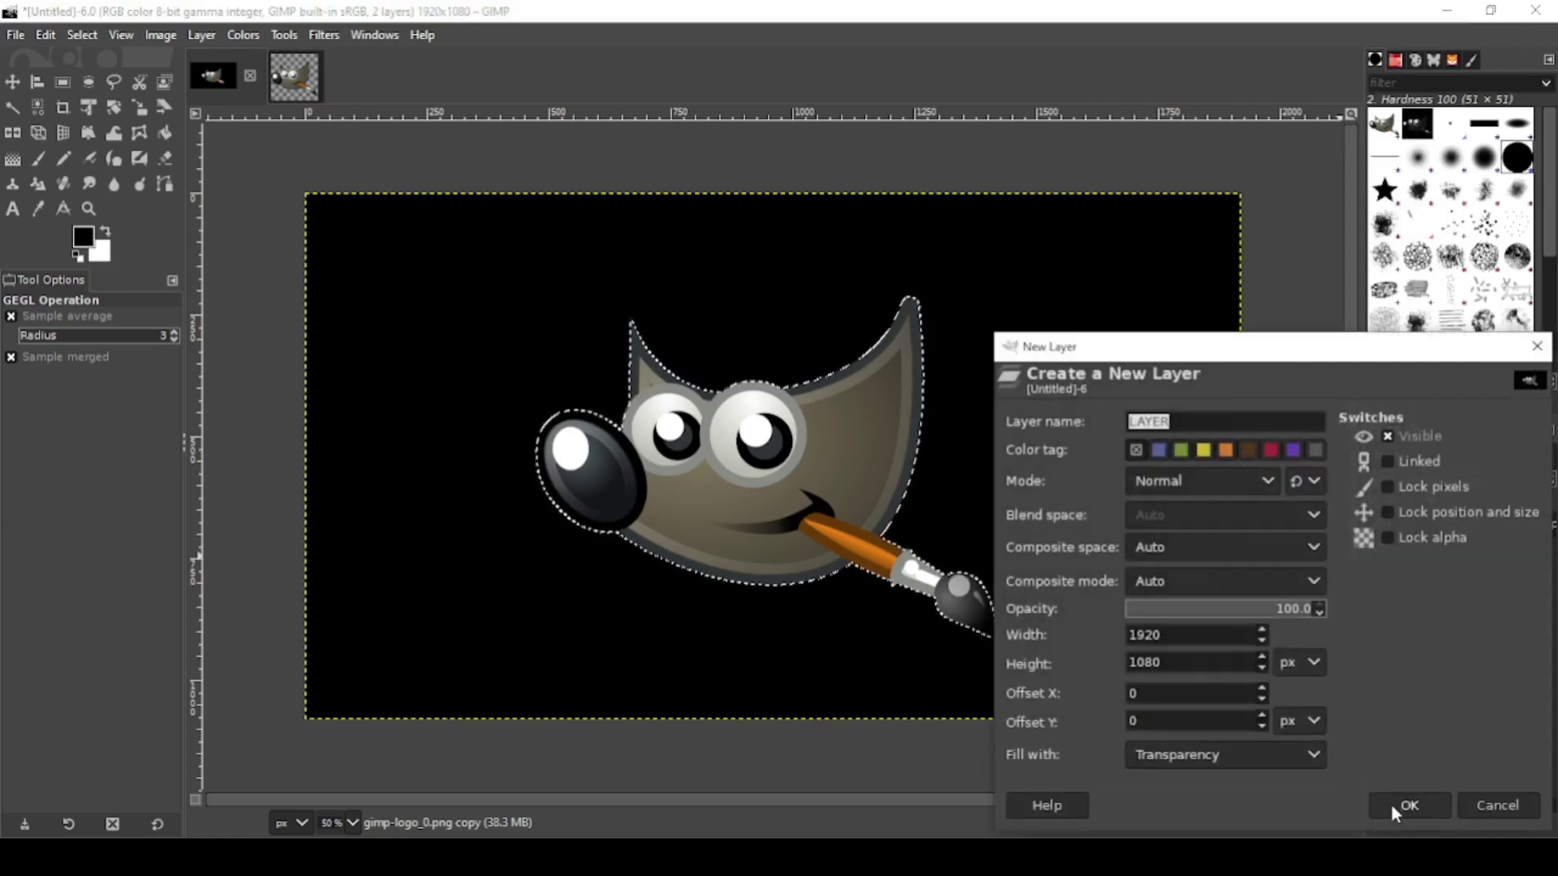
type("LAYER")
left_click(1391, 801)
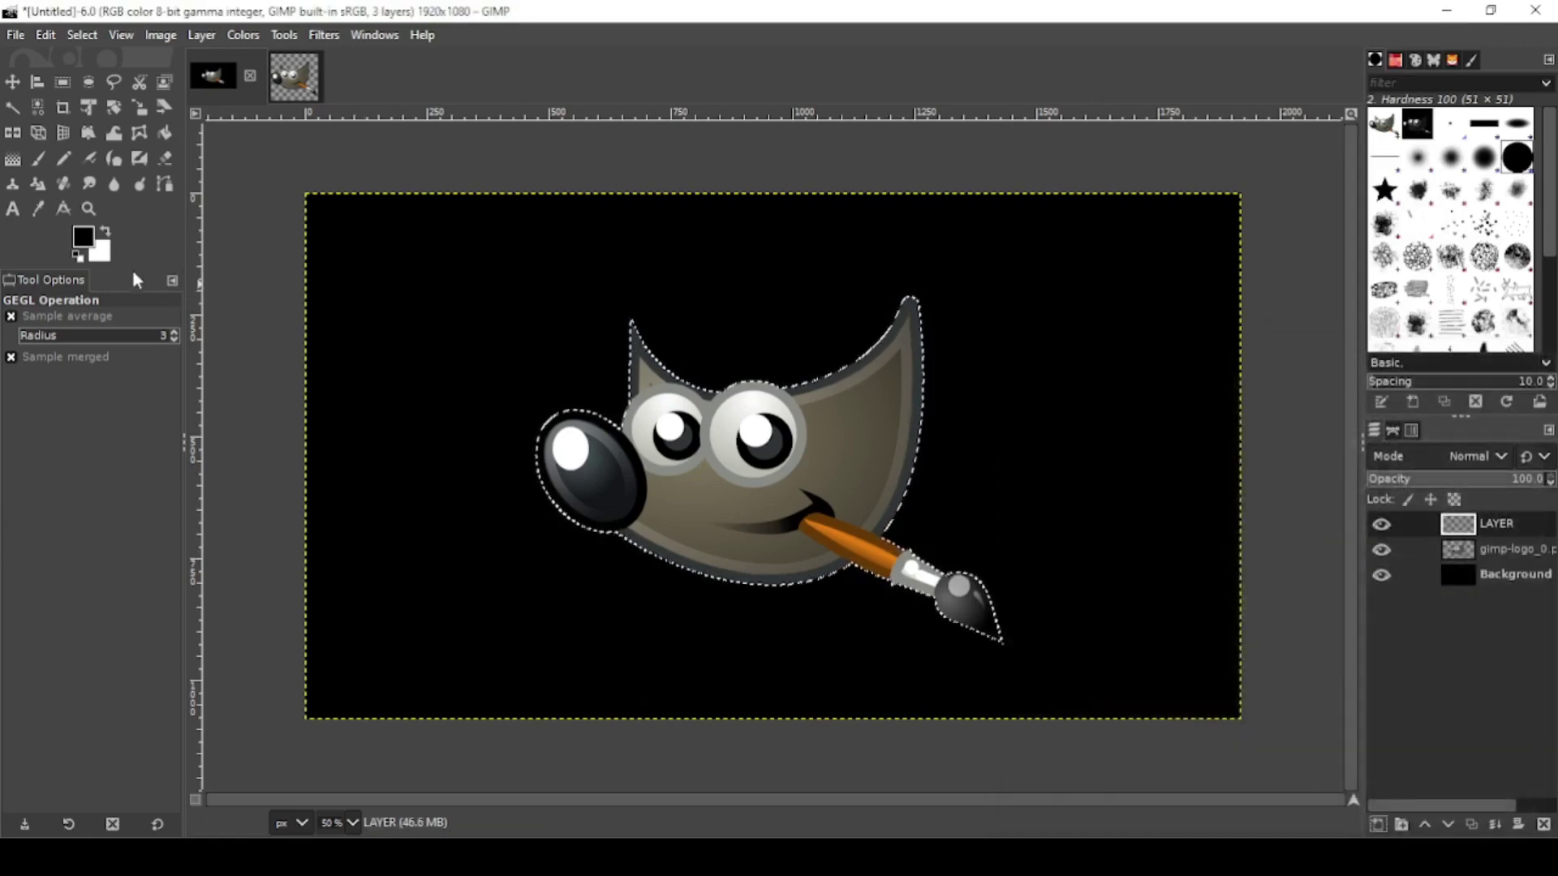
Fill the logo selection on LAYER with magenta as the foreground colour
left_click(89, 246)
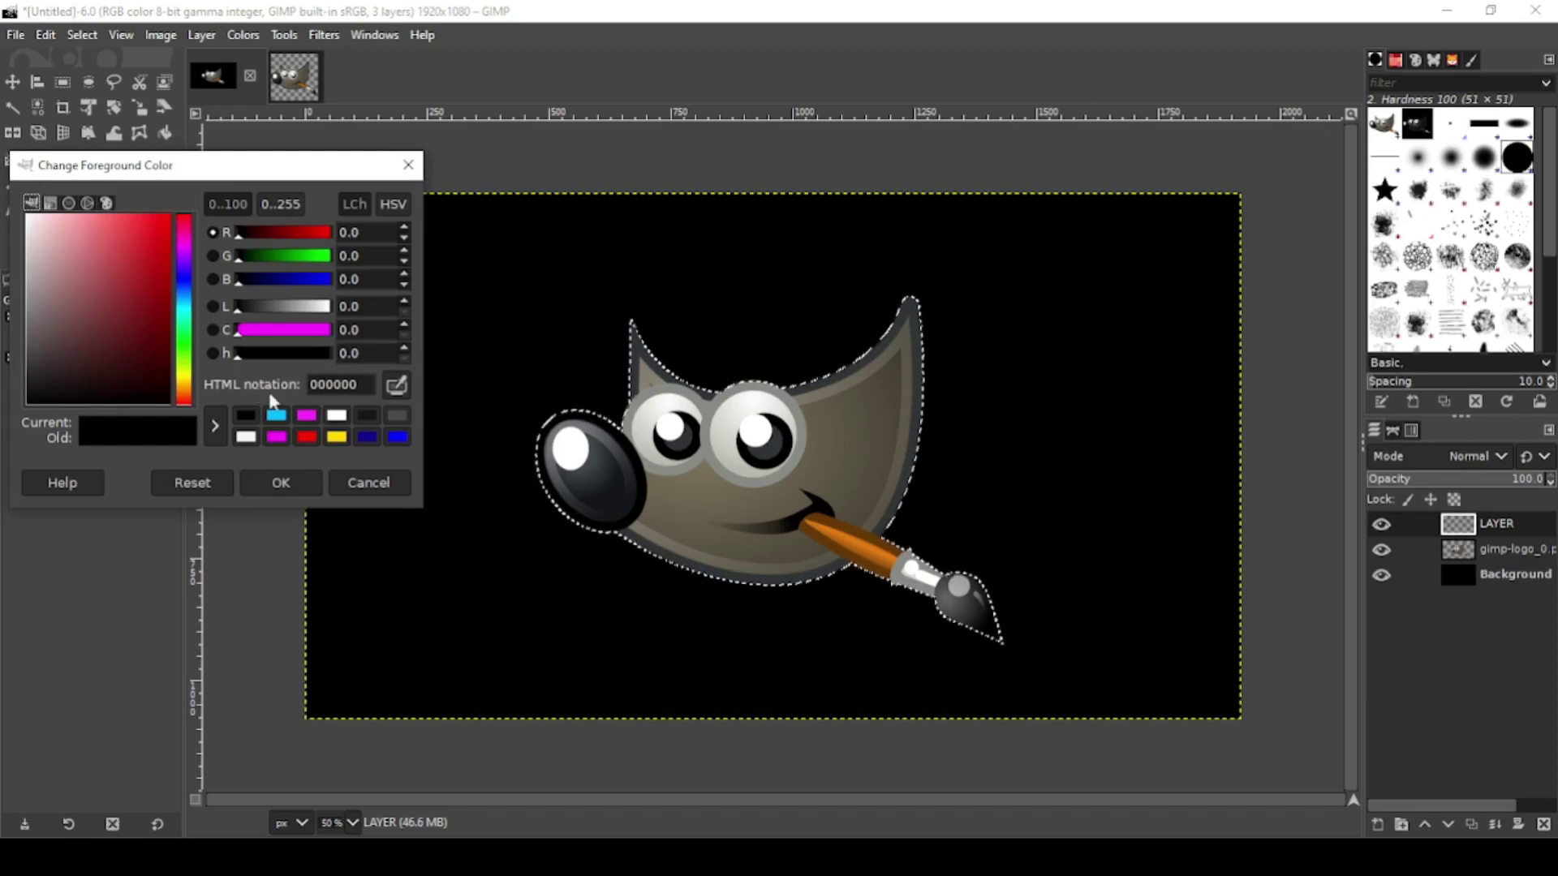
left_click(306, 416)
left_click(281, 482)
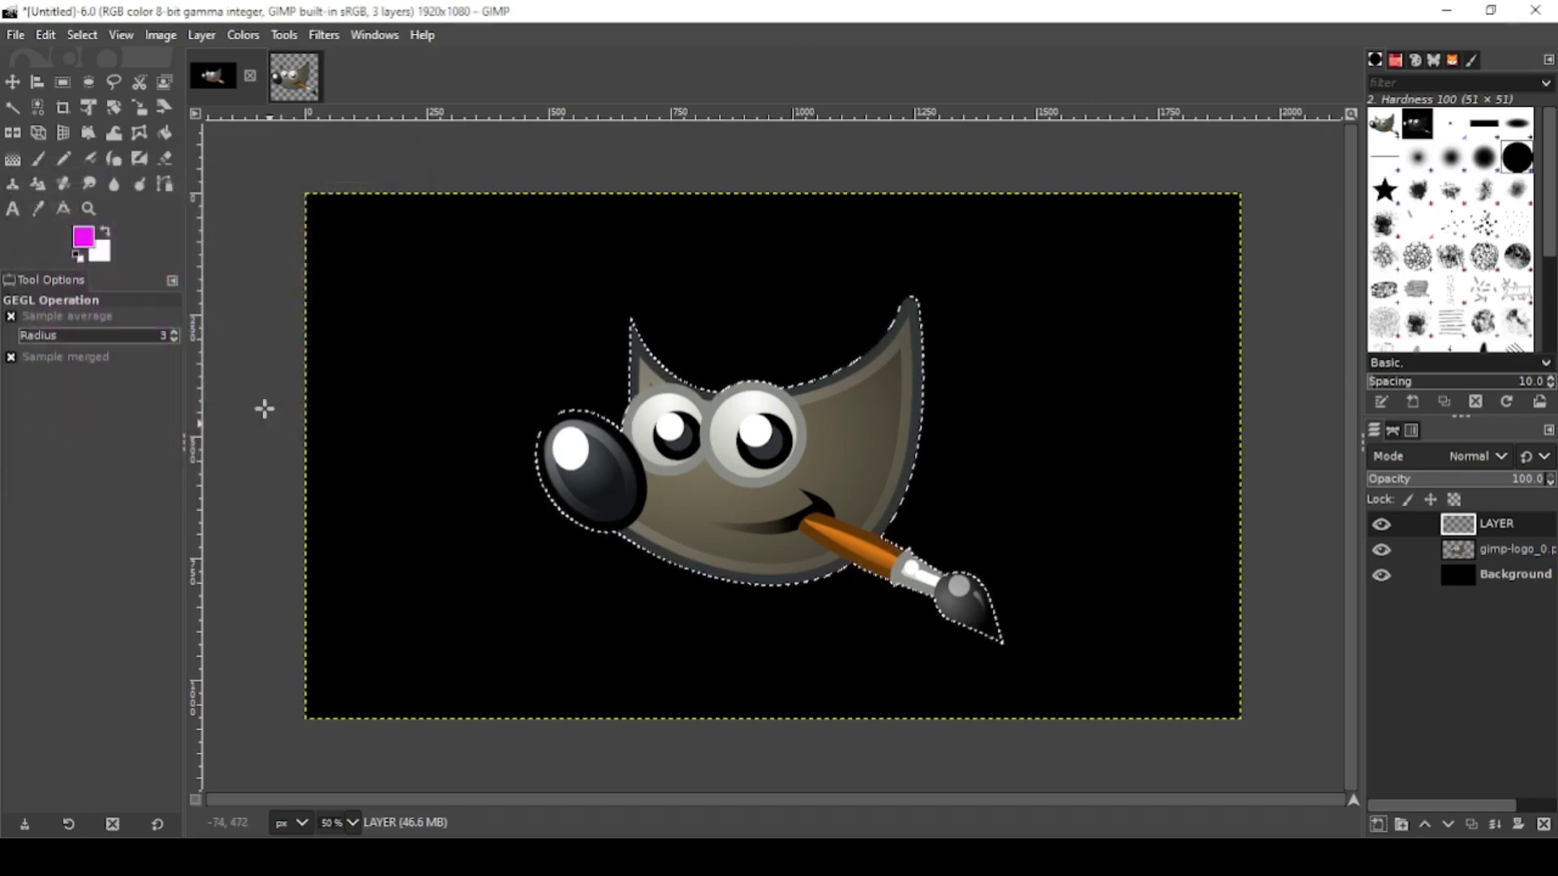
left_click(46, 35)
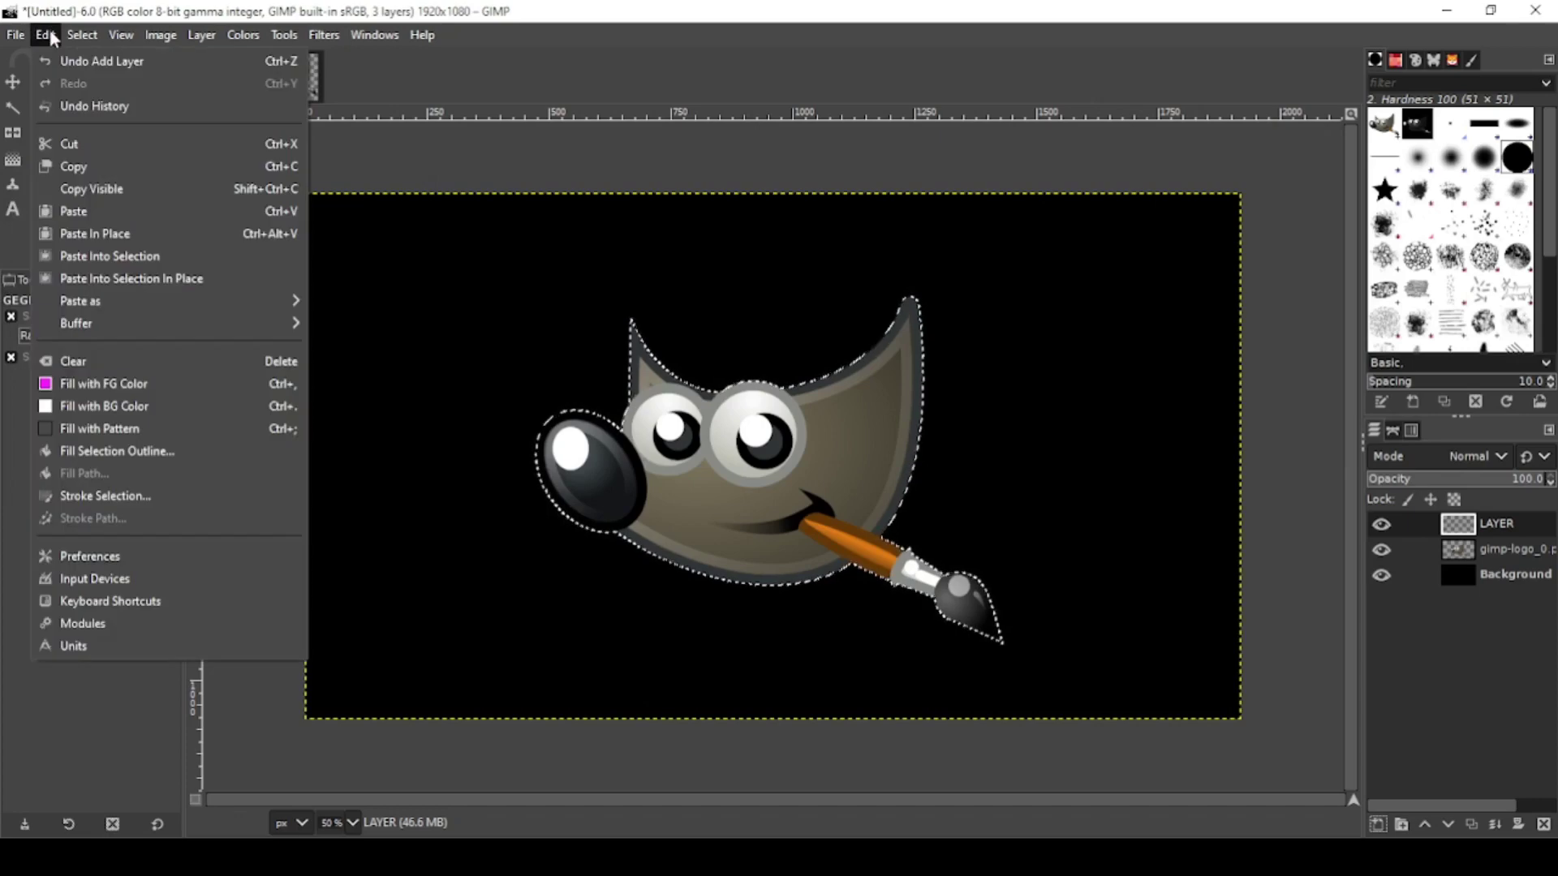
left_click(95, 384)
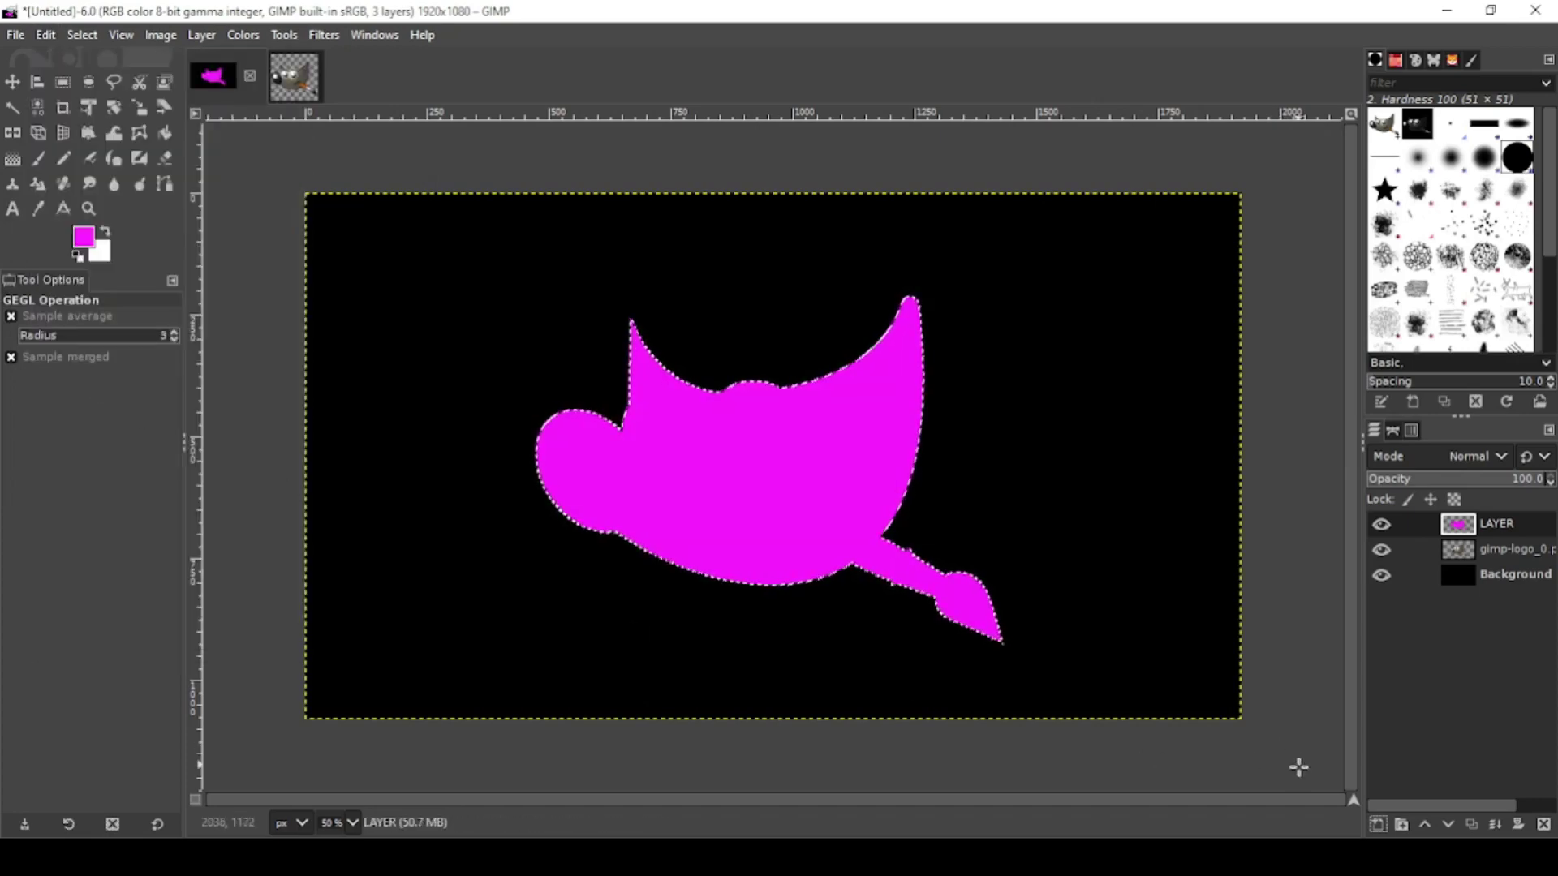
Add layer LAYER #1 and fill the logo selection with cyan (00bdff)
left_click(1378, 825)
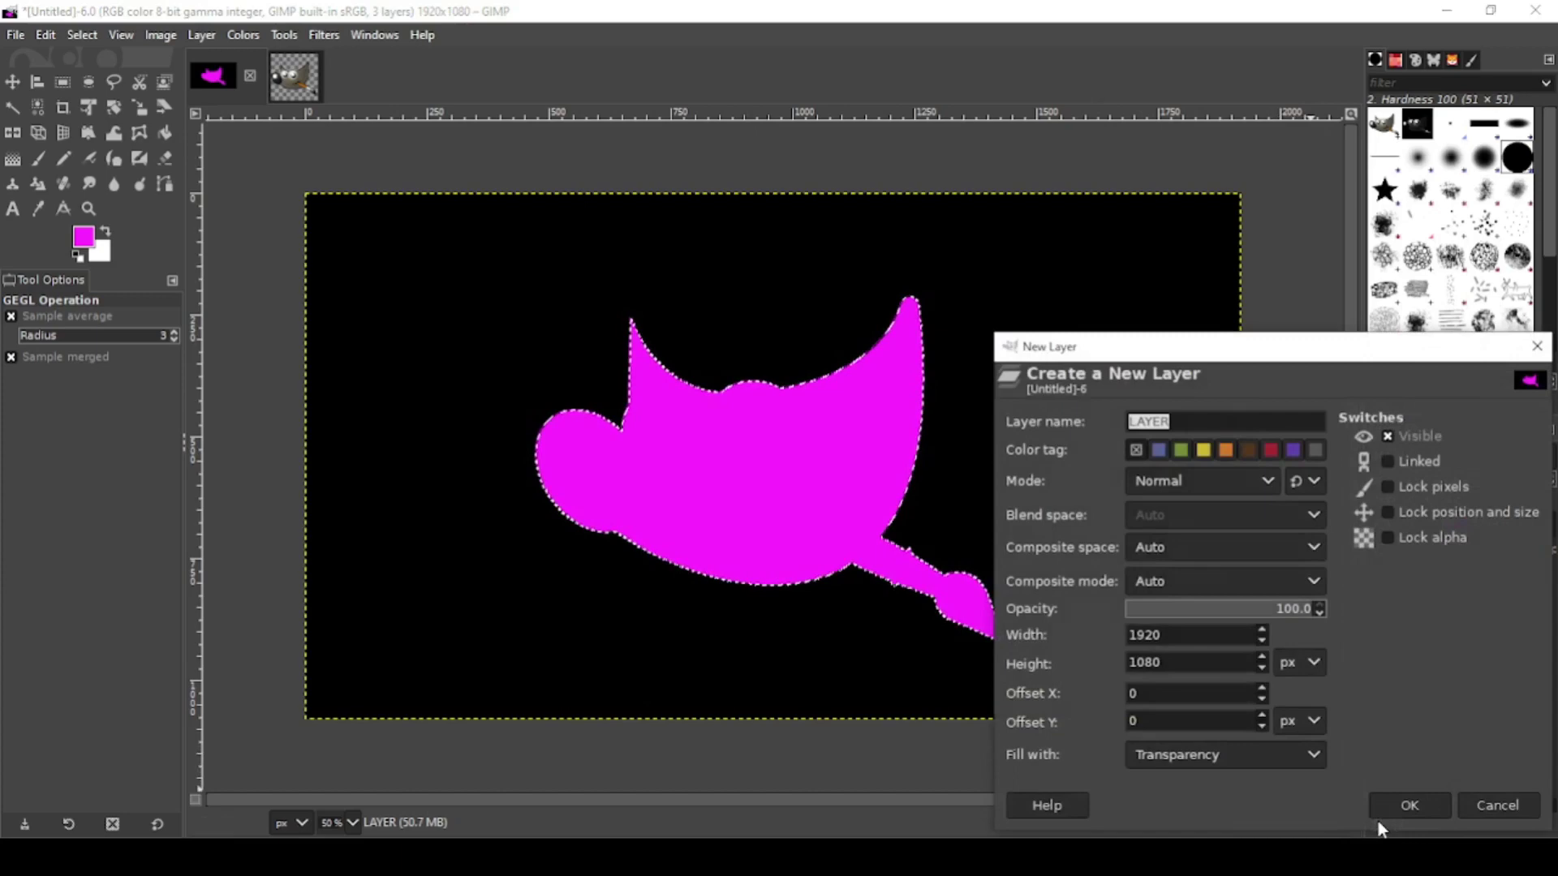
left_click(1408, 805)
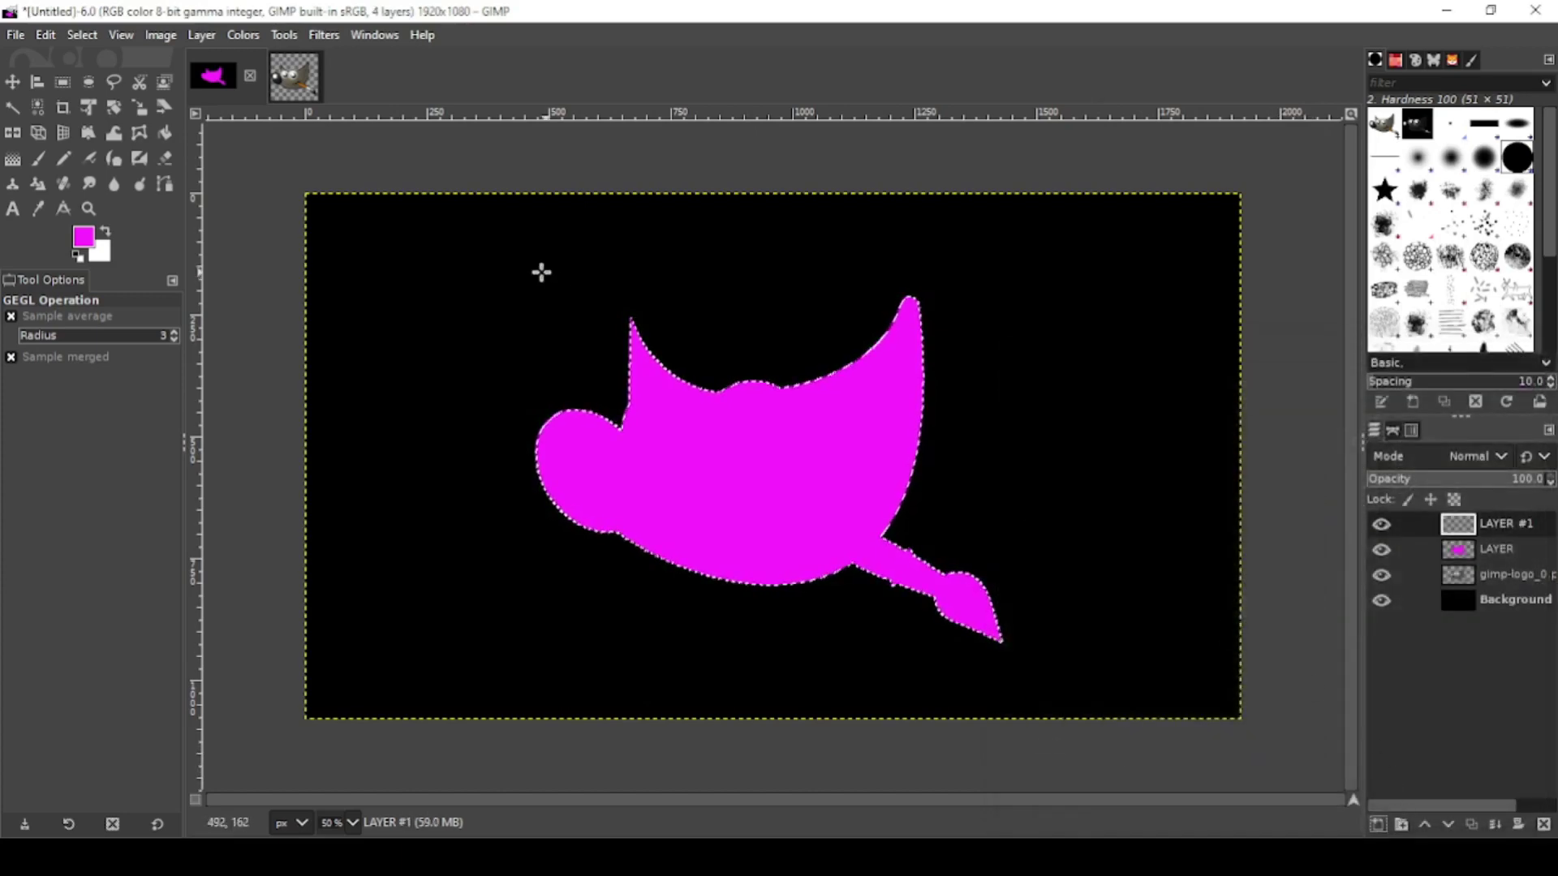
left_click(86, 238)
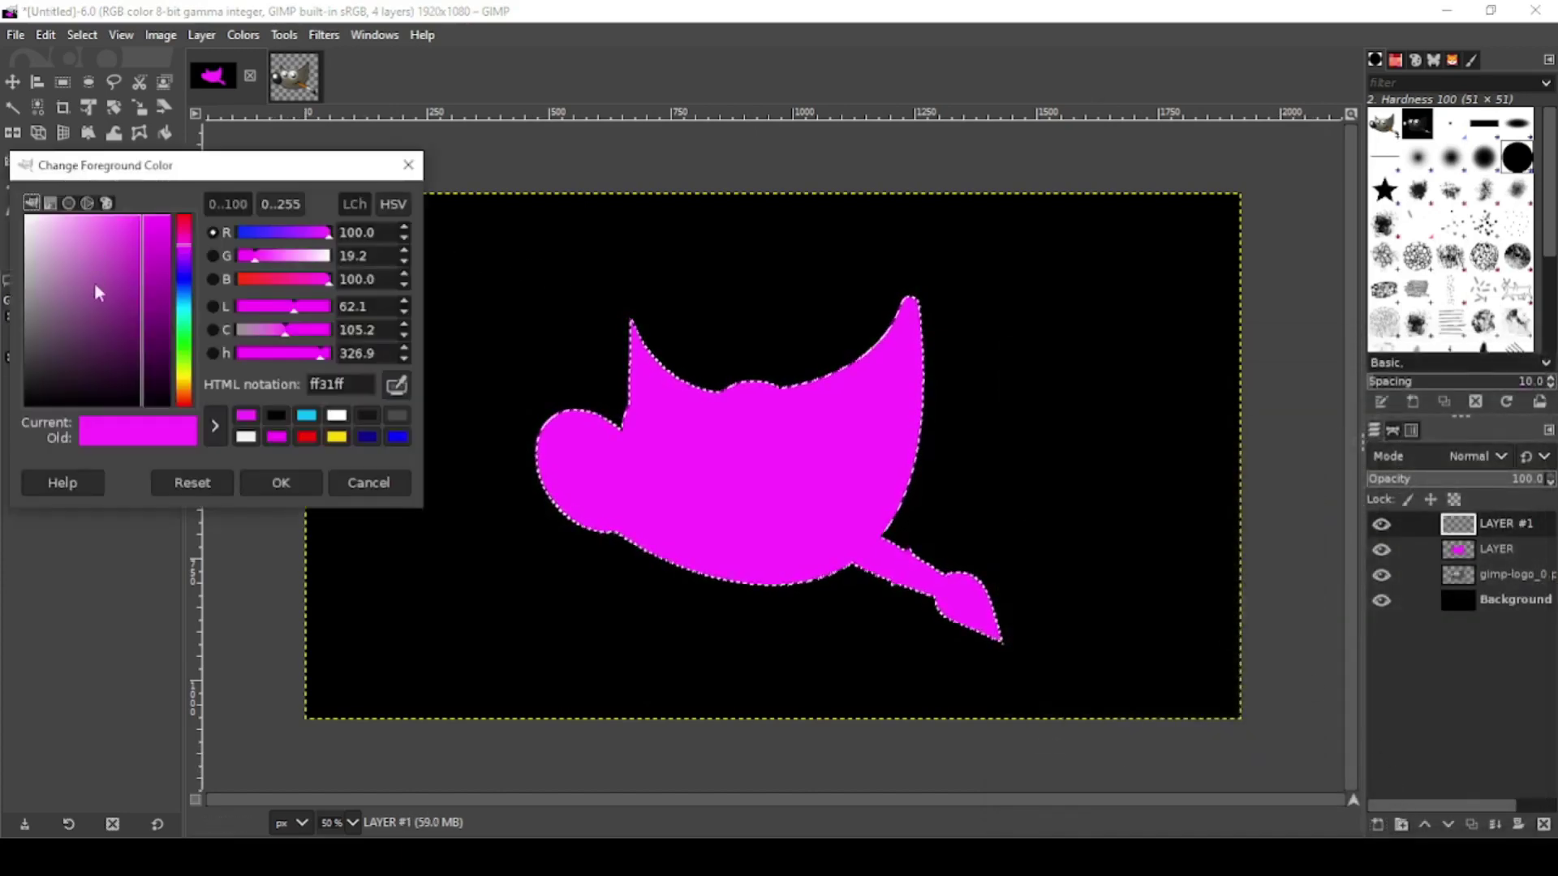
left_click(306, 417)
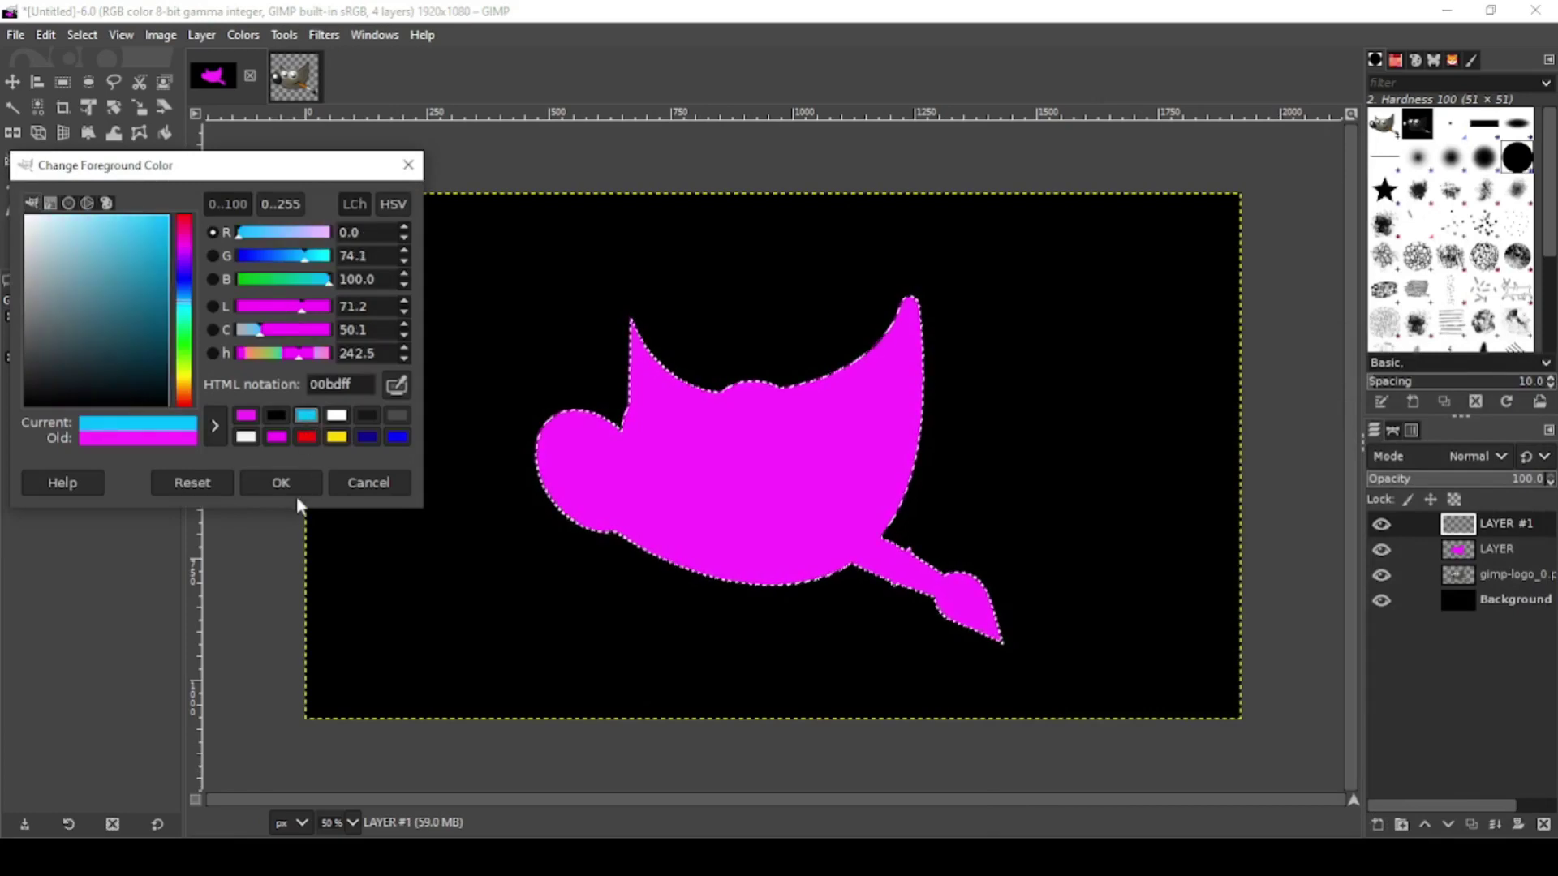
left_click(284, 482)
left_click(49, 36)
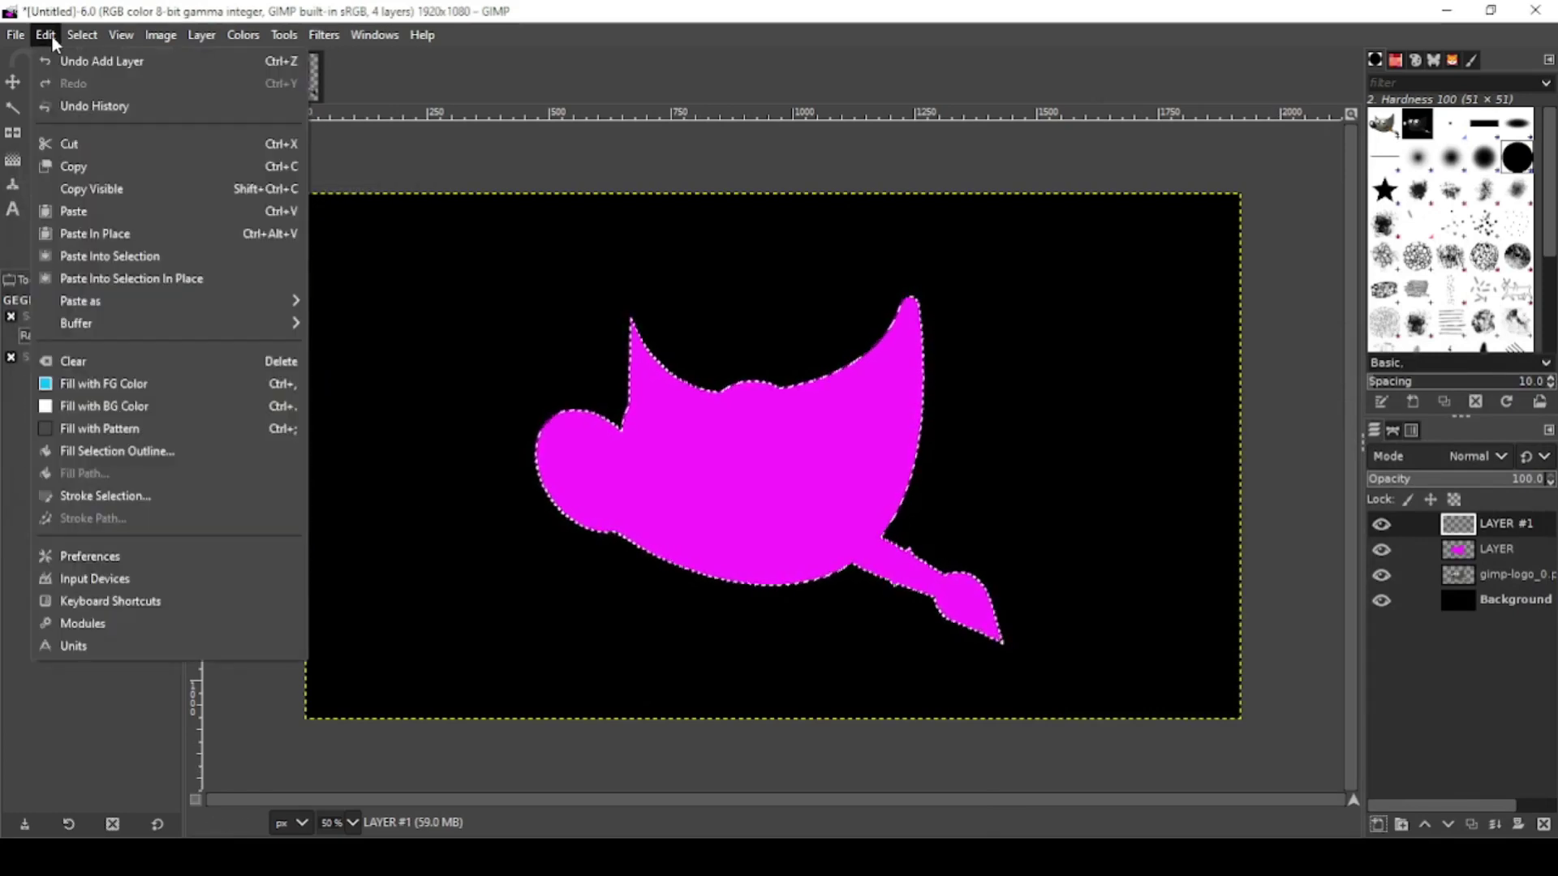
left_click(103, 384)
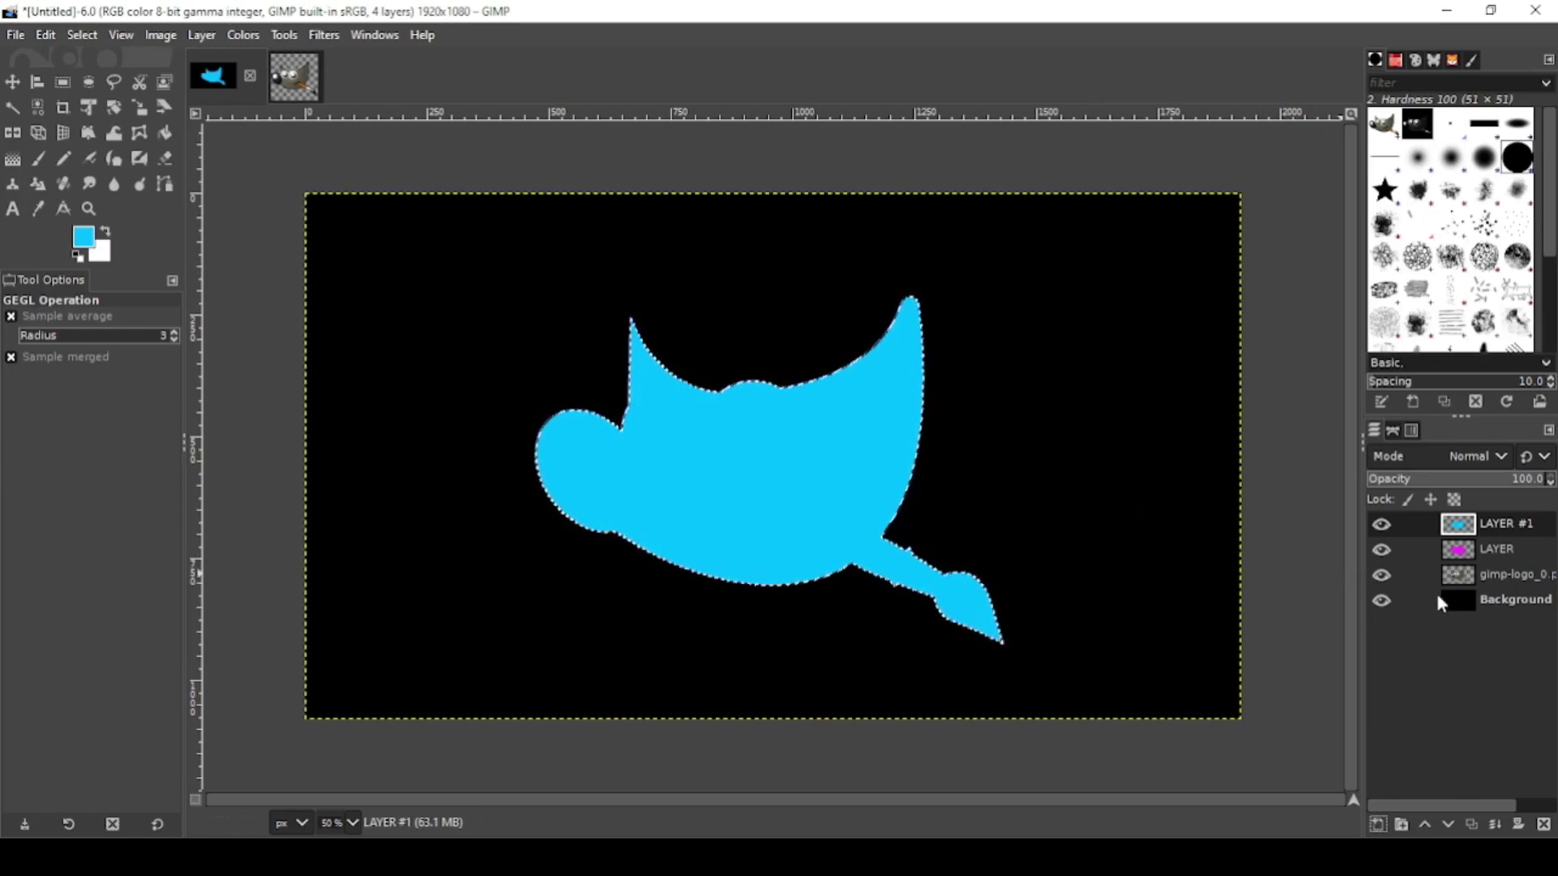
Move gimp-logo to the top and hide it, deselect all, and make LAYER #1 active
left_click_drag(1459, 584, 1454, 526)
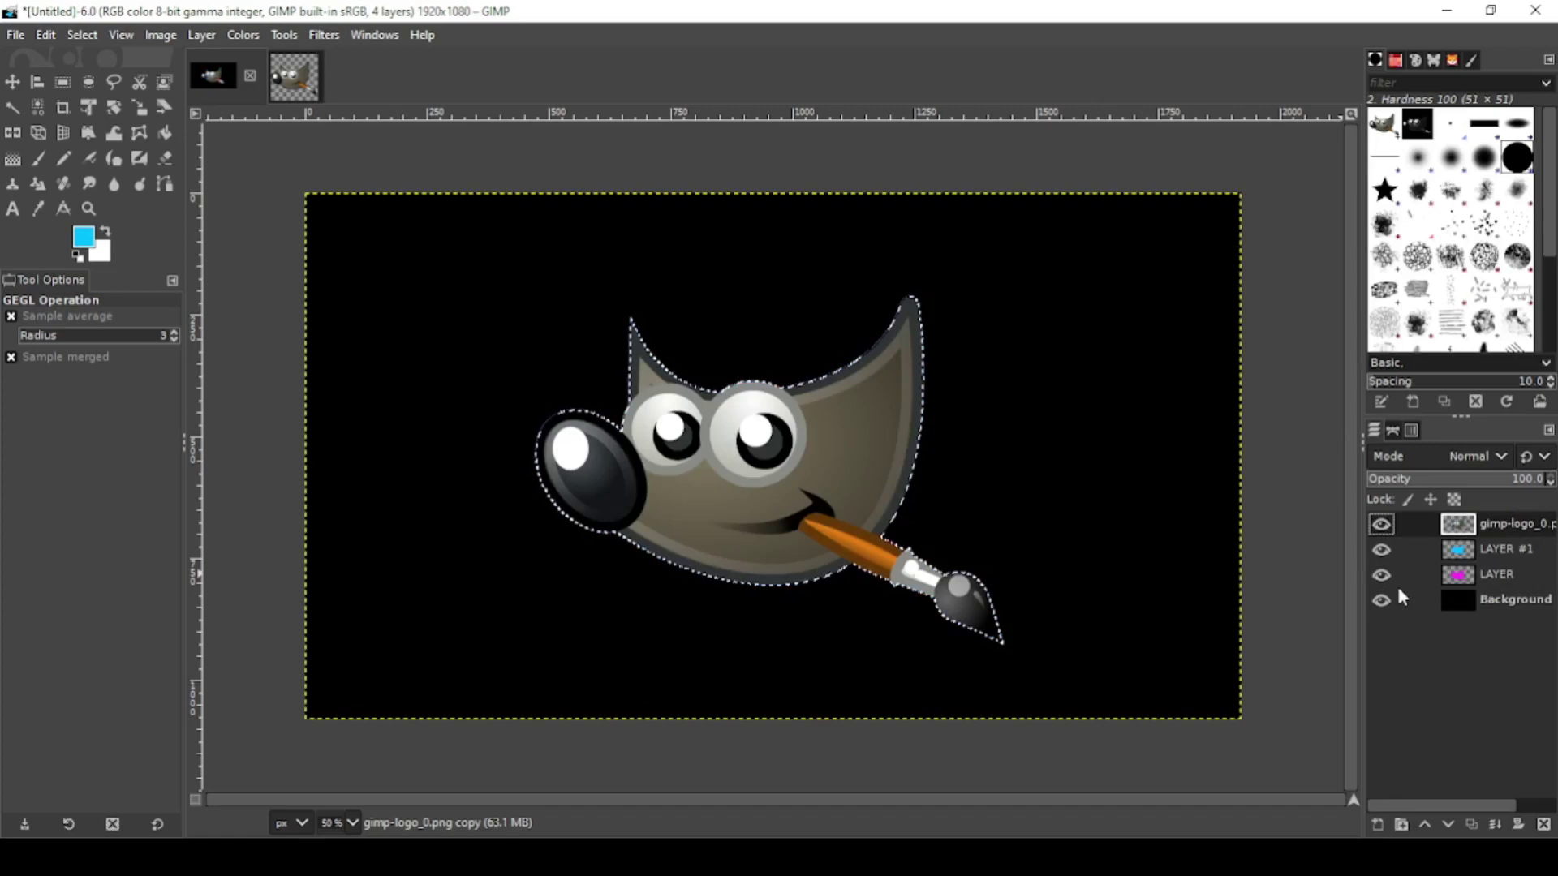
left_click(1381, 524)
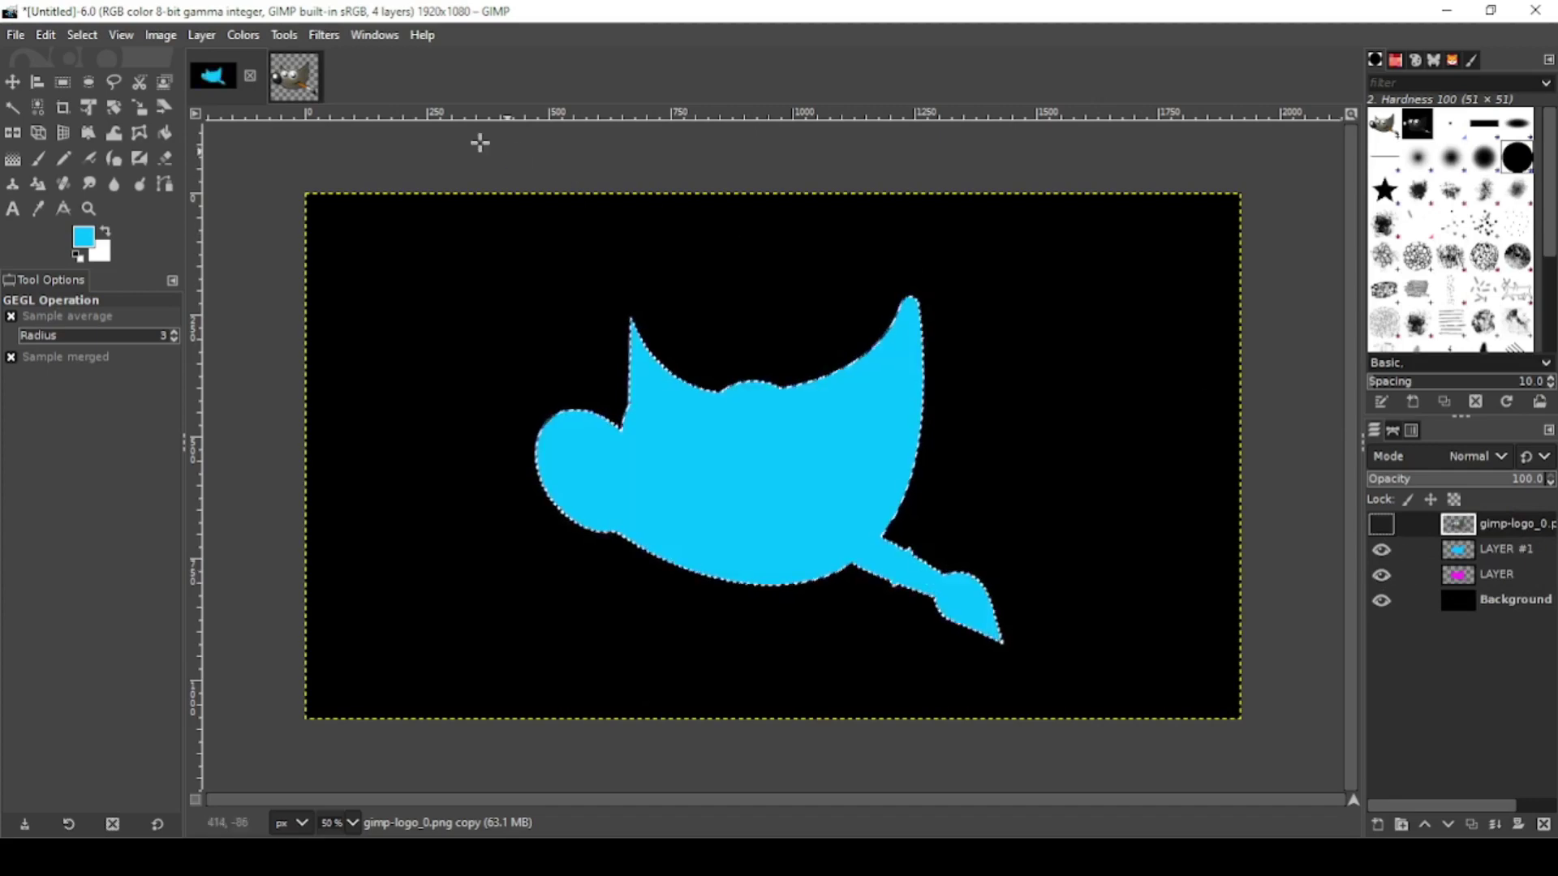
left_click(82, 34)
left_click(102, 83)
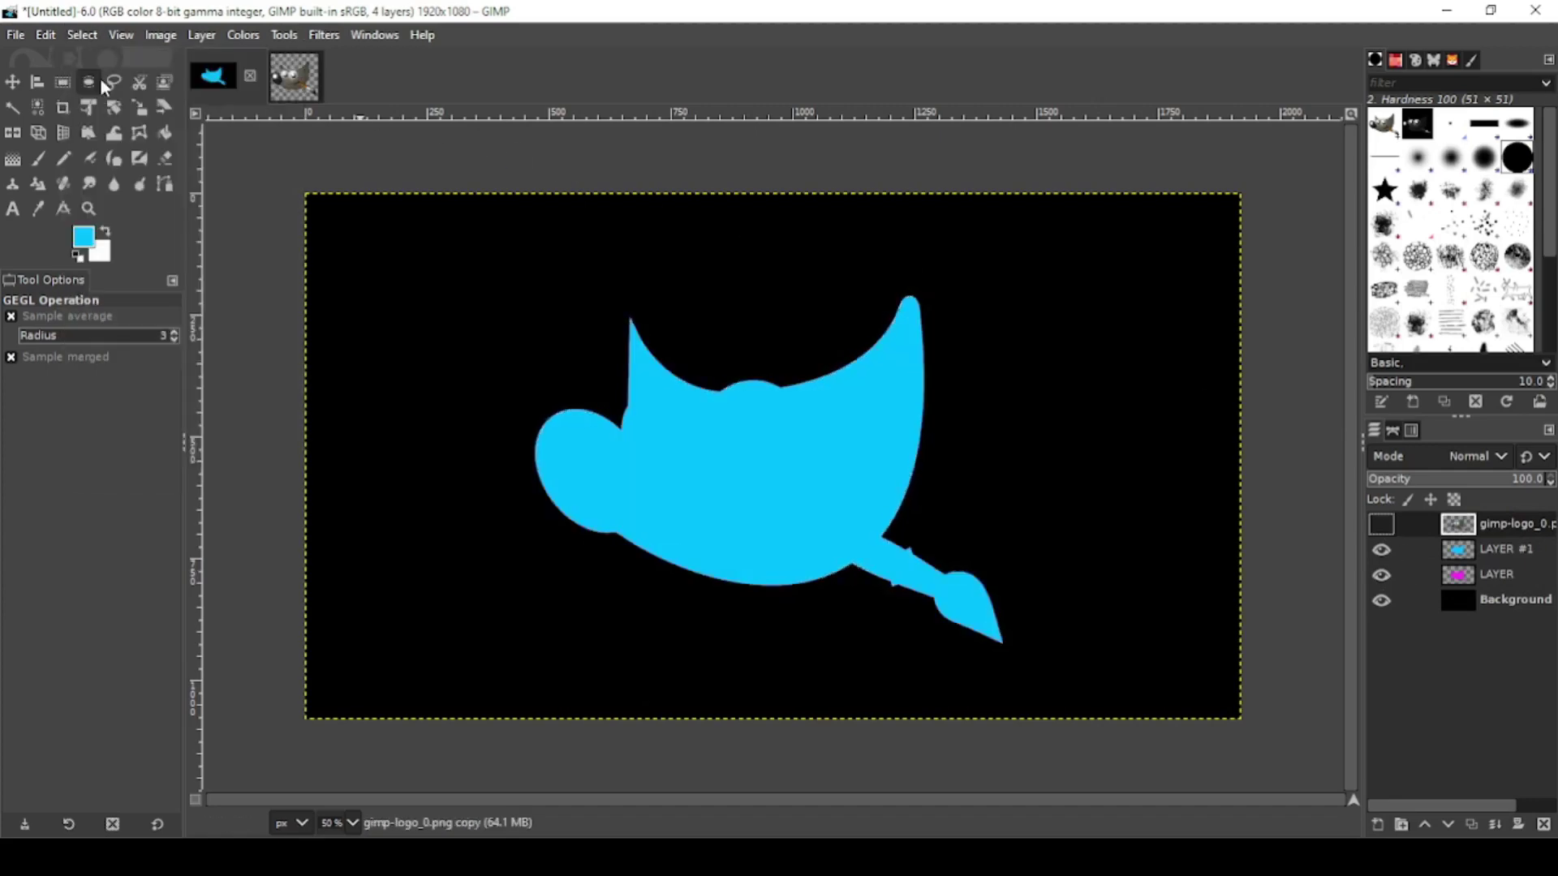
left_click(1451, 552)
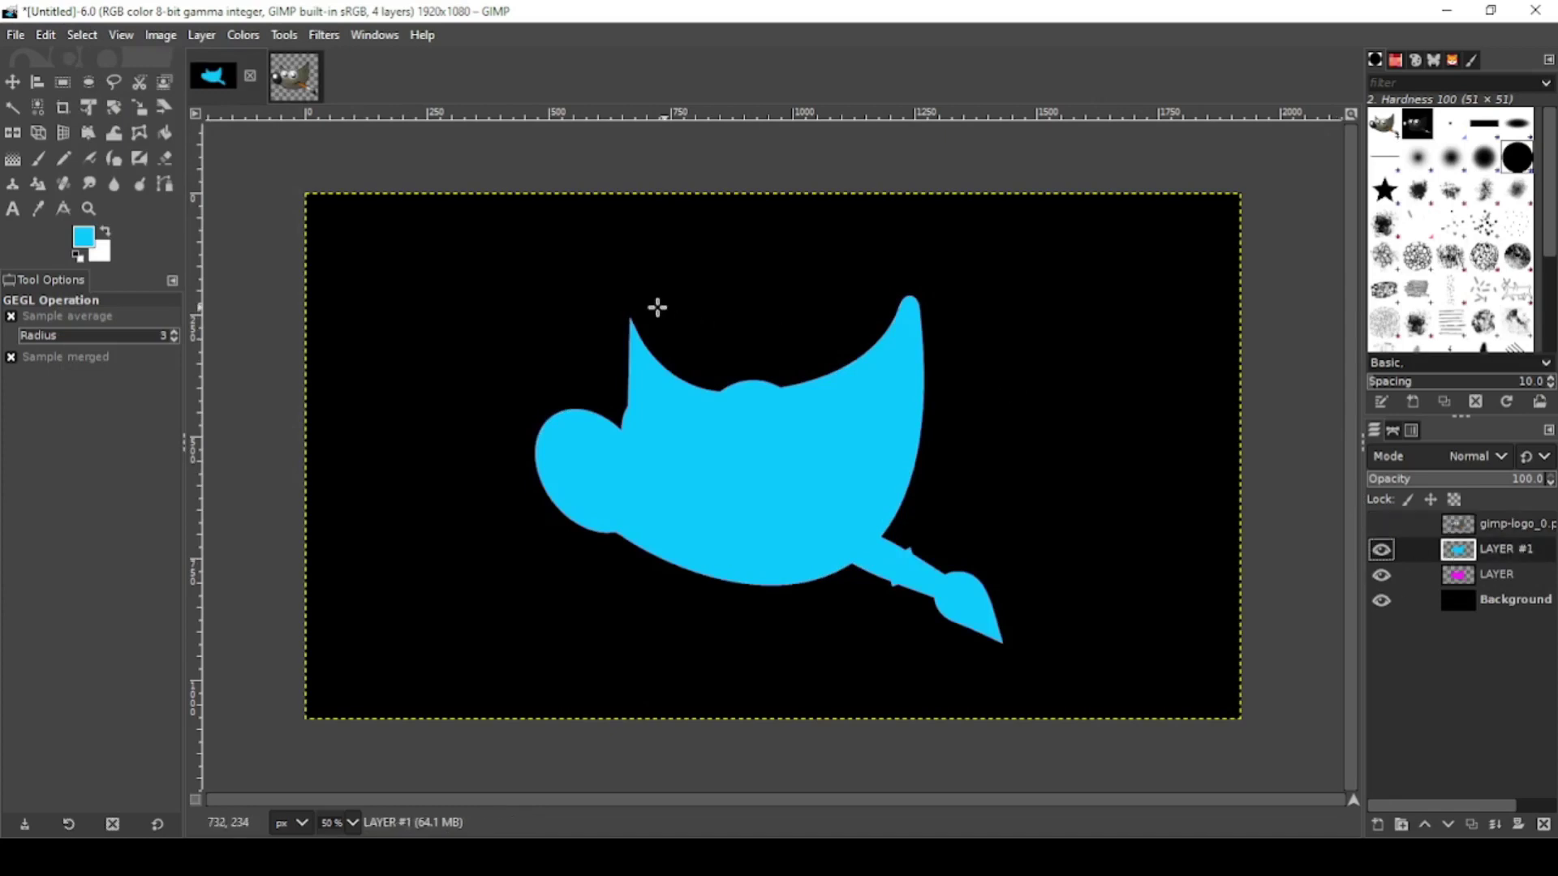
Nudge the cyan LAYER #1 about 2 px to the right with the Move tool
left_click(12, 82)
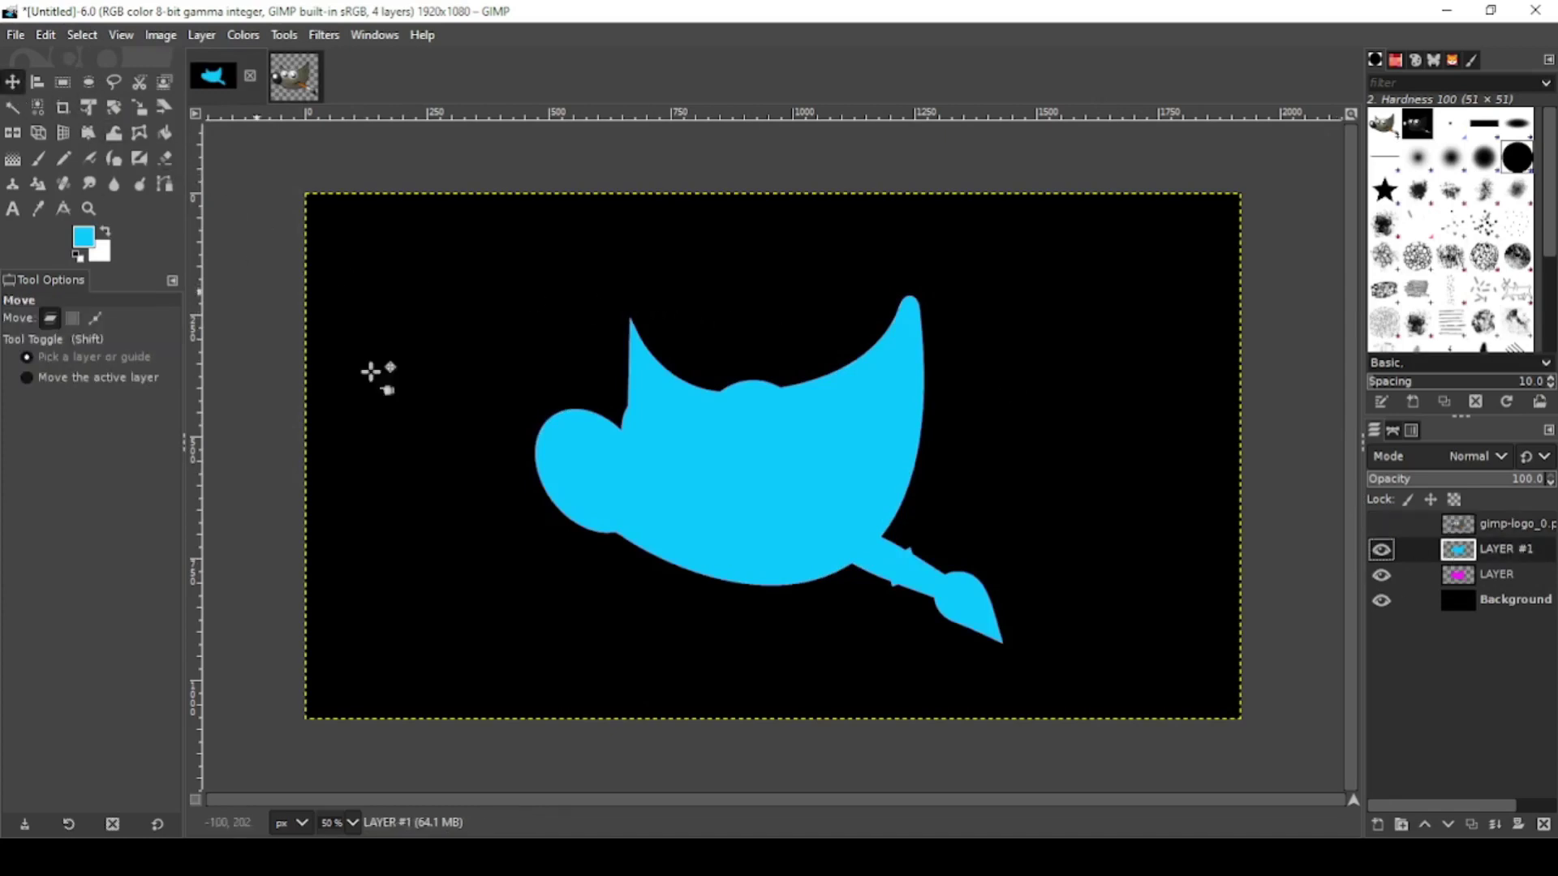
left_click(787, 495)
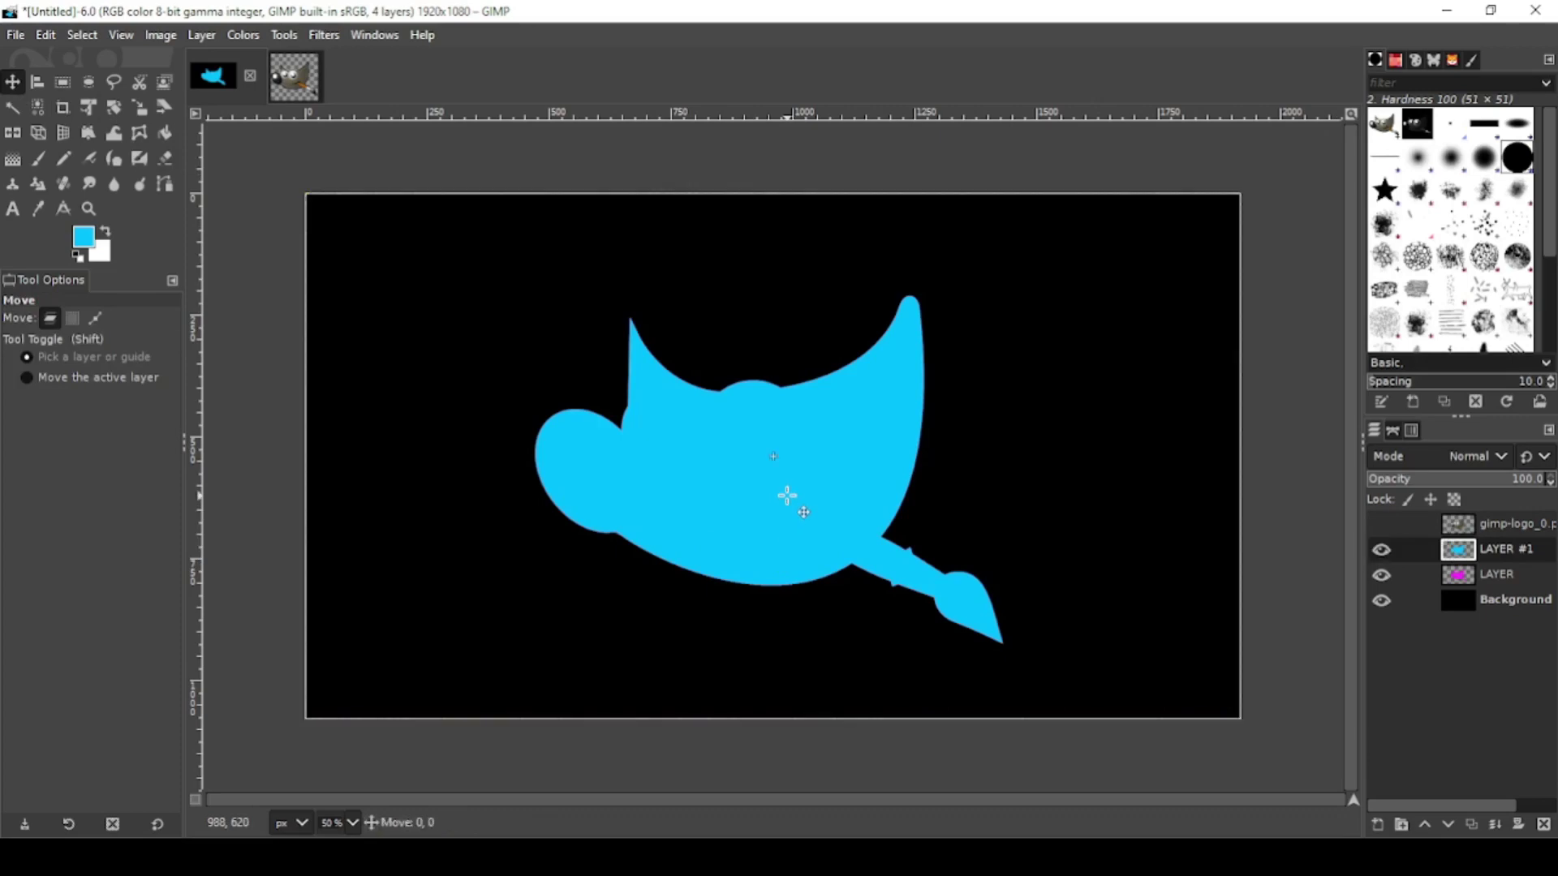
left_click_drag(788, 495, 792, 496)
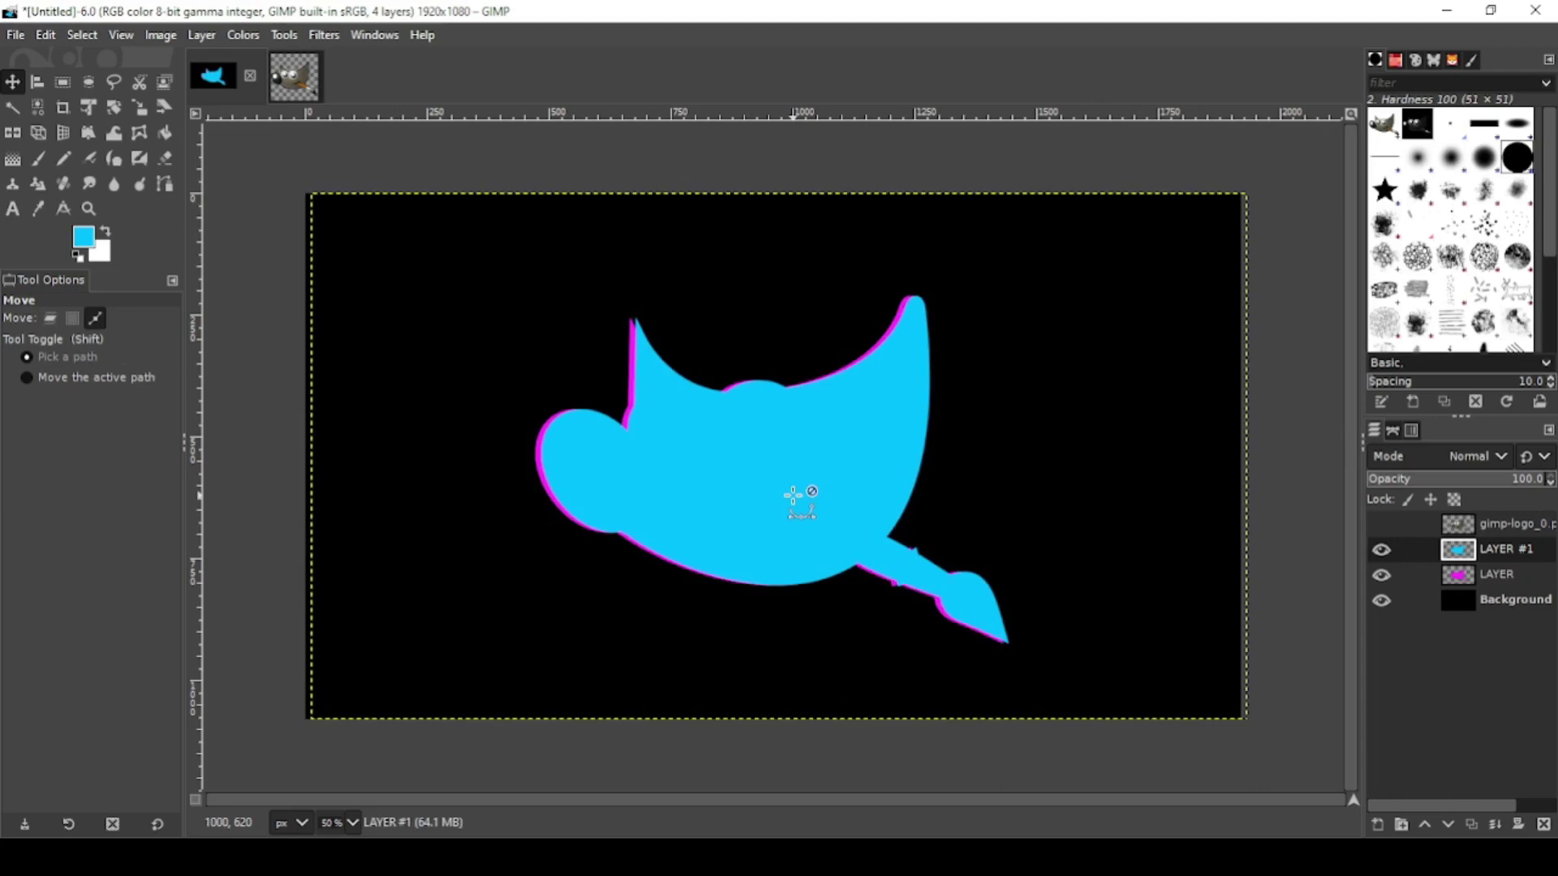
Shift the magenta LAYER slightly down-left, then show LAYER #1 and gimp-logo again
left_click(1380, 549)
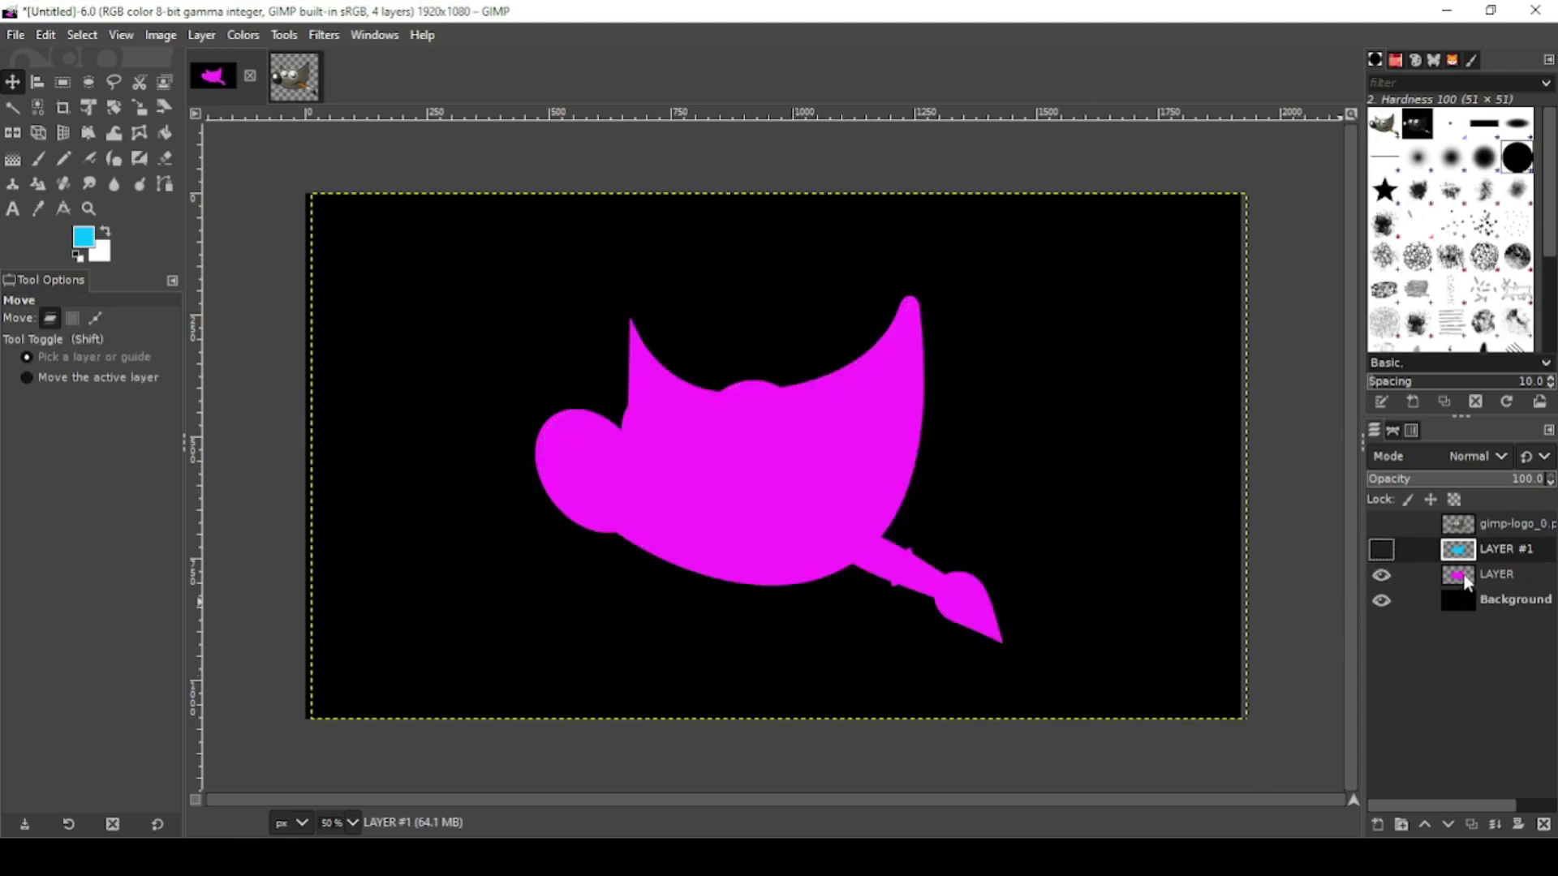
left_click(1468, 578)
left_click_drag(783, 491, 784, 491)
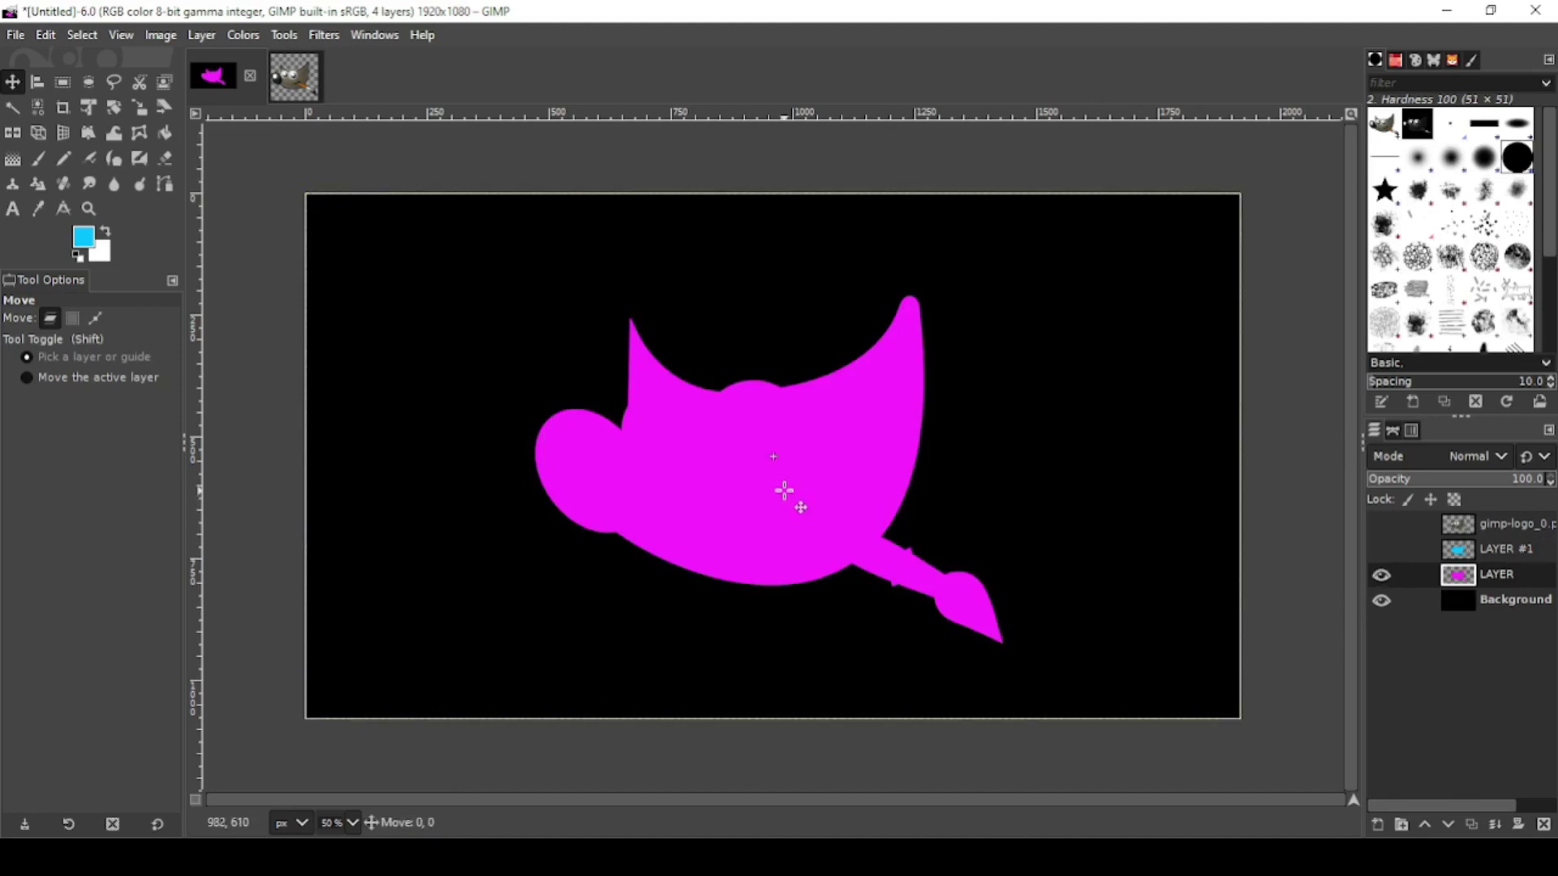
left_click_drag(784, 491, 782, 494)
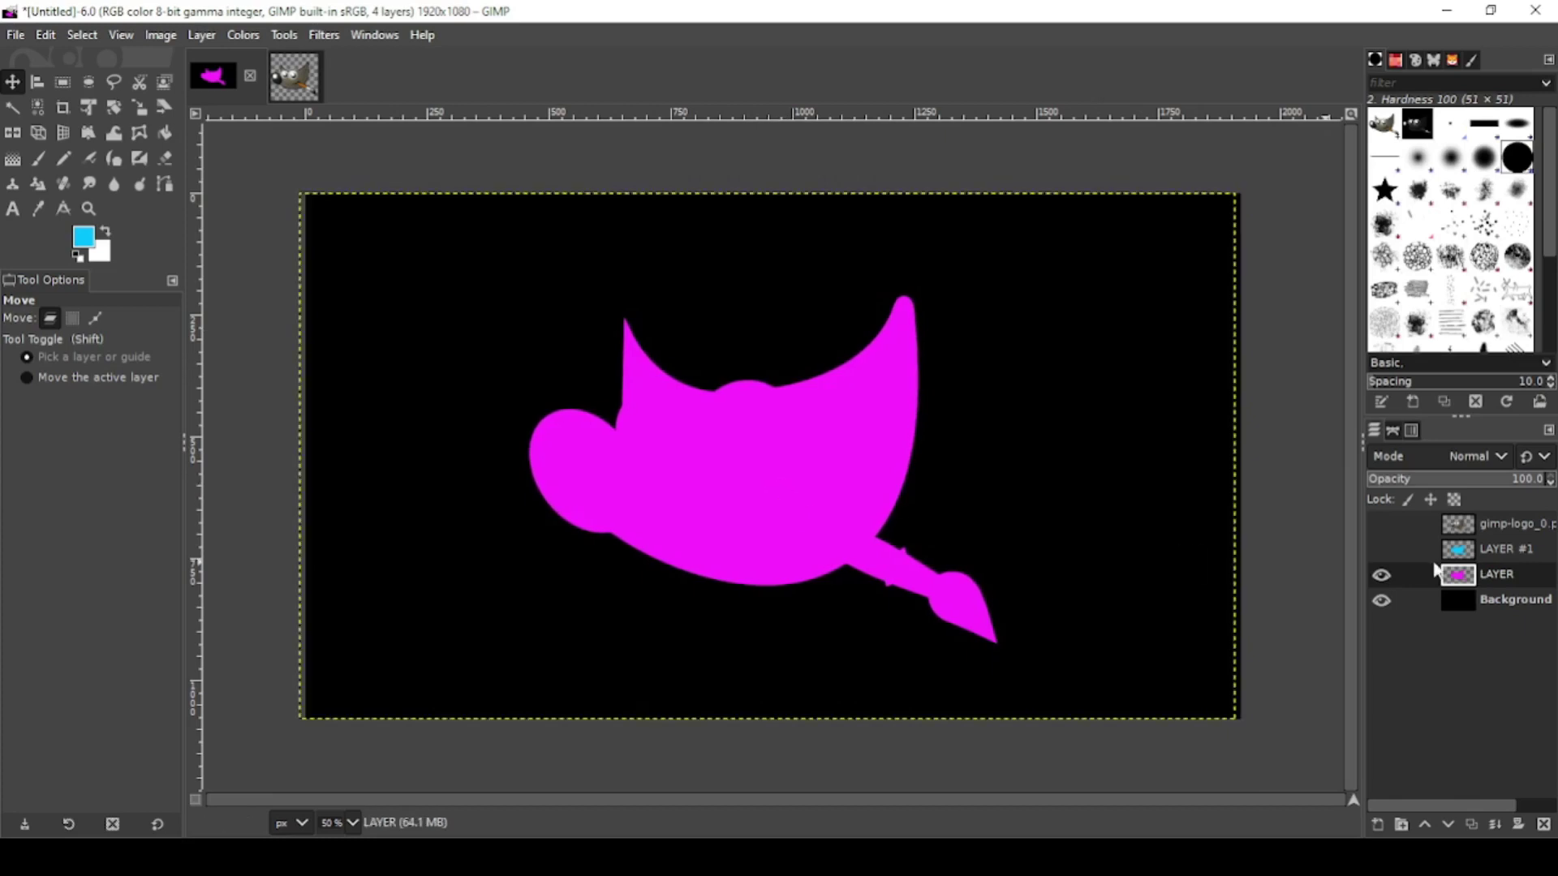
left_click(1384, 549)
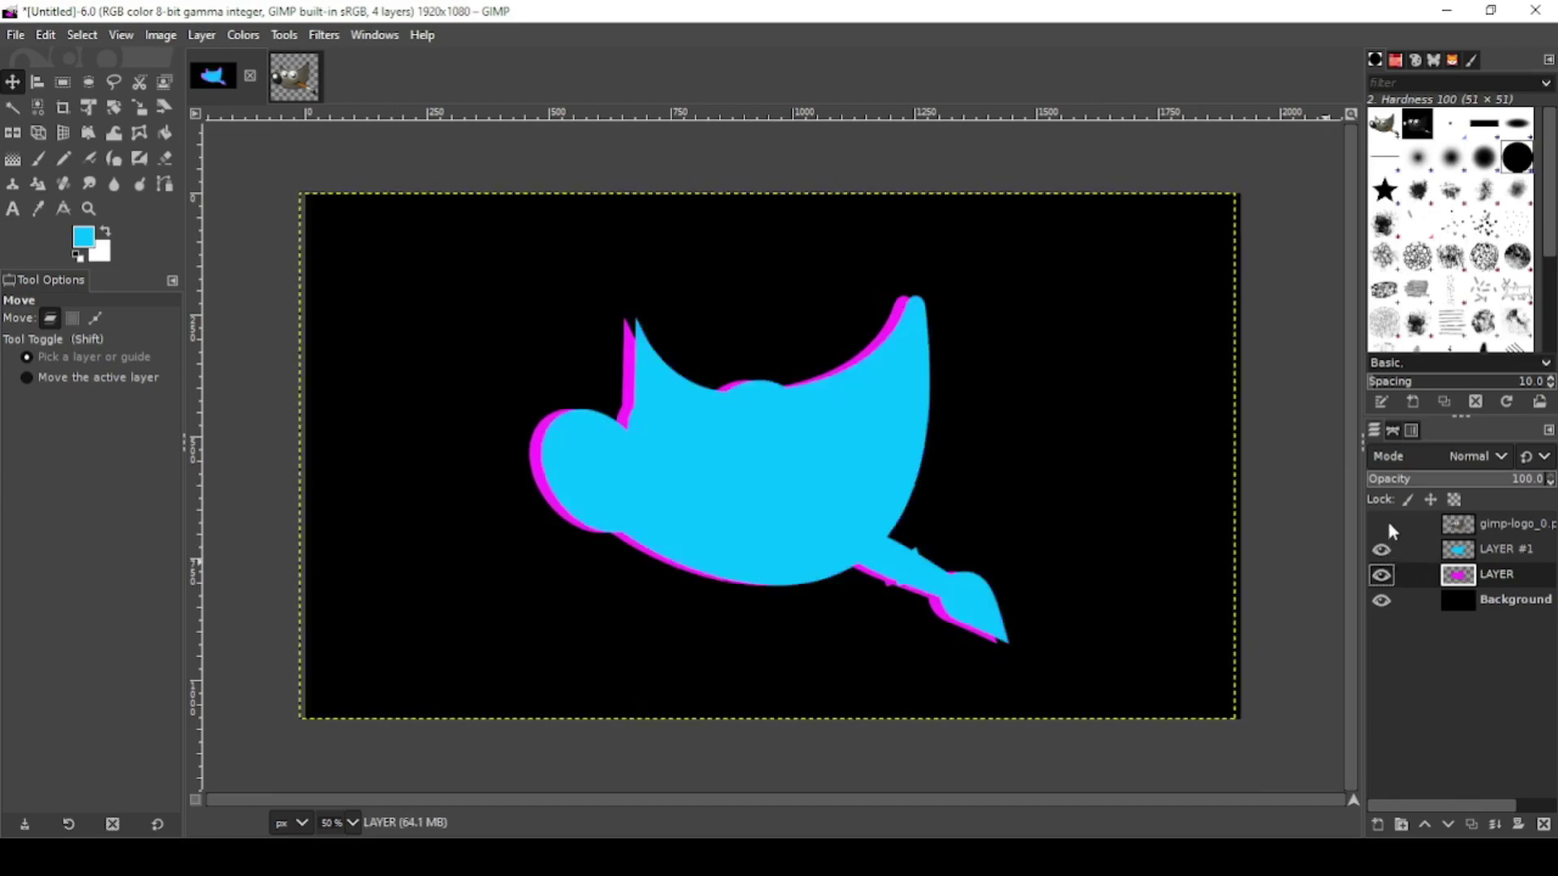
left_click(1381, 525)
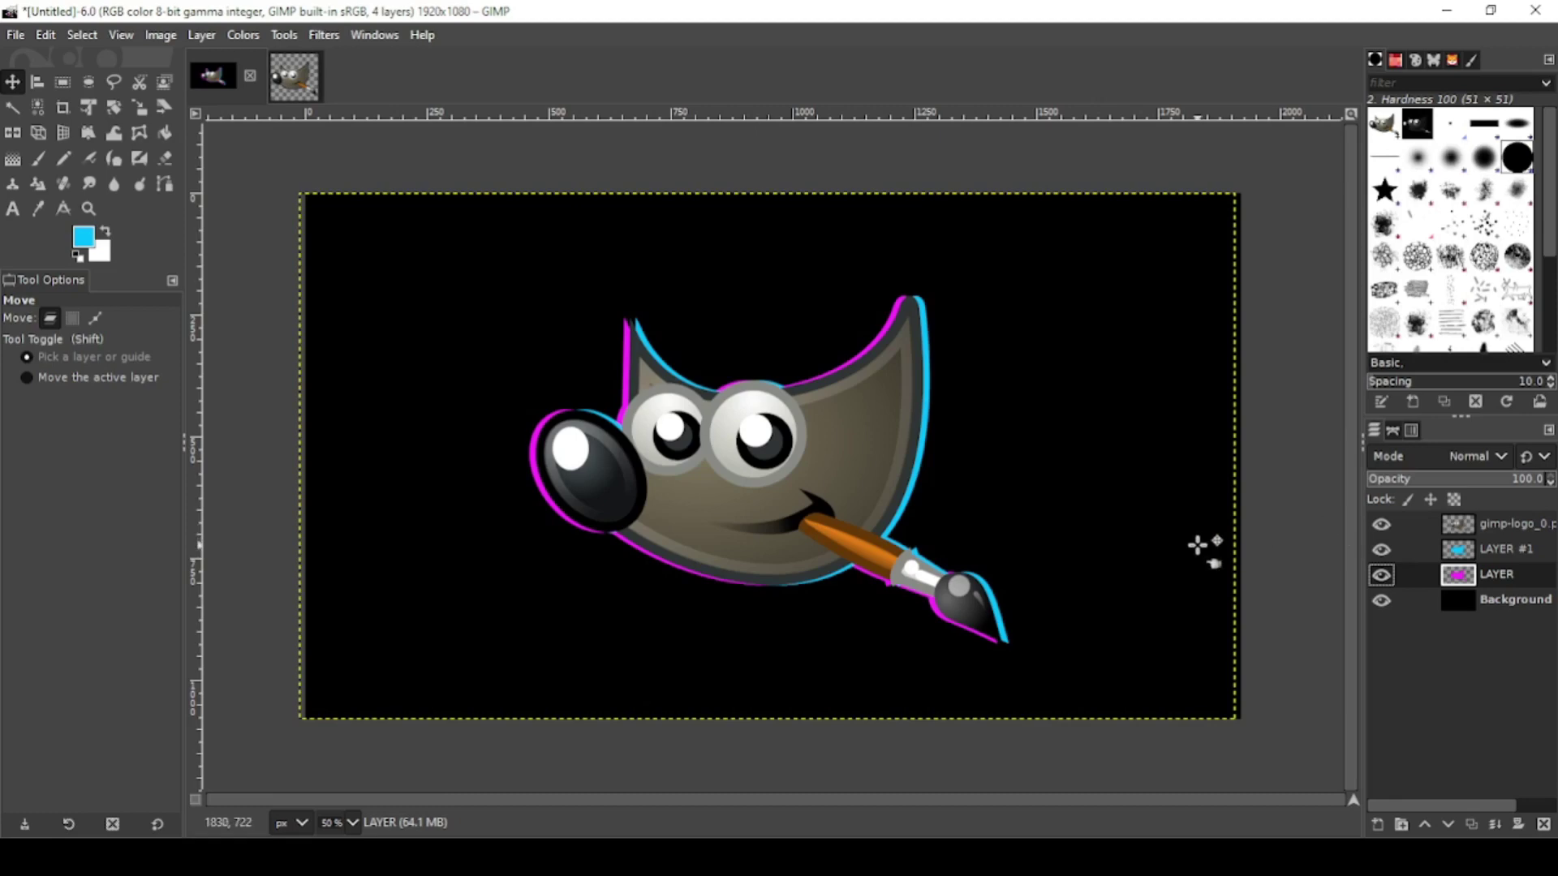
Hide Background, create a top layer New from Visible, and hide gimp-logo and LAYER #1
left_click(1381, 600)
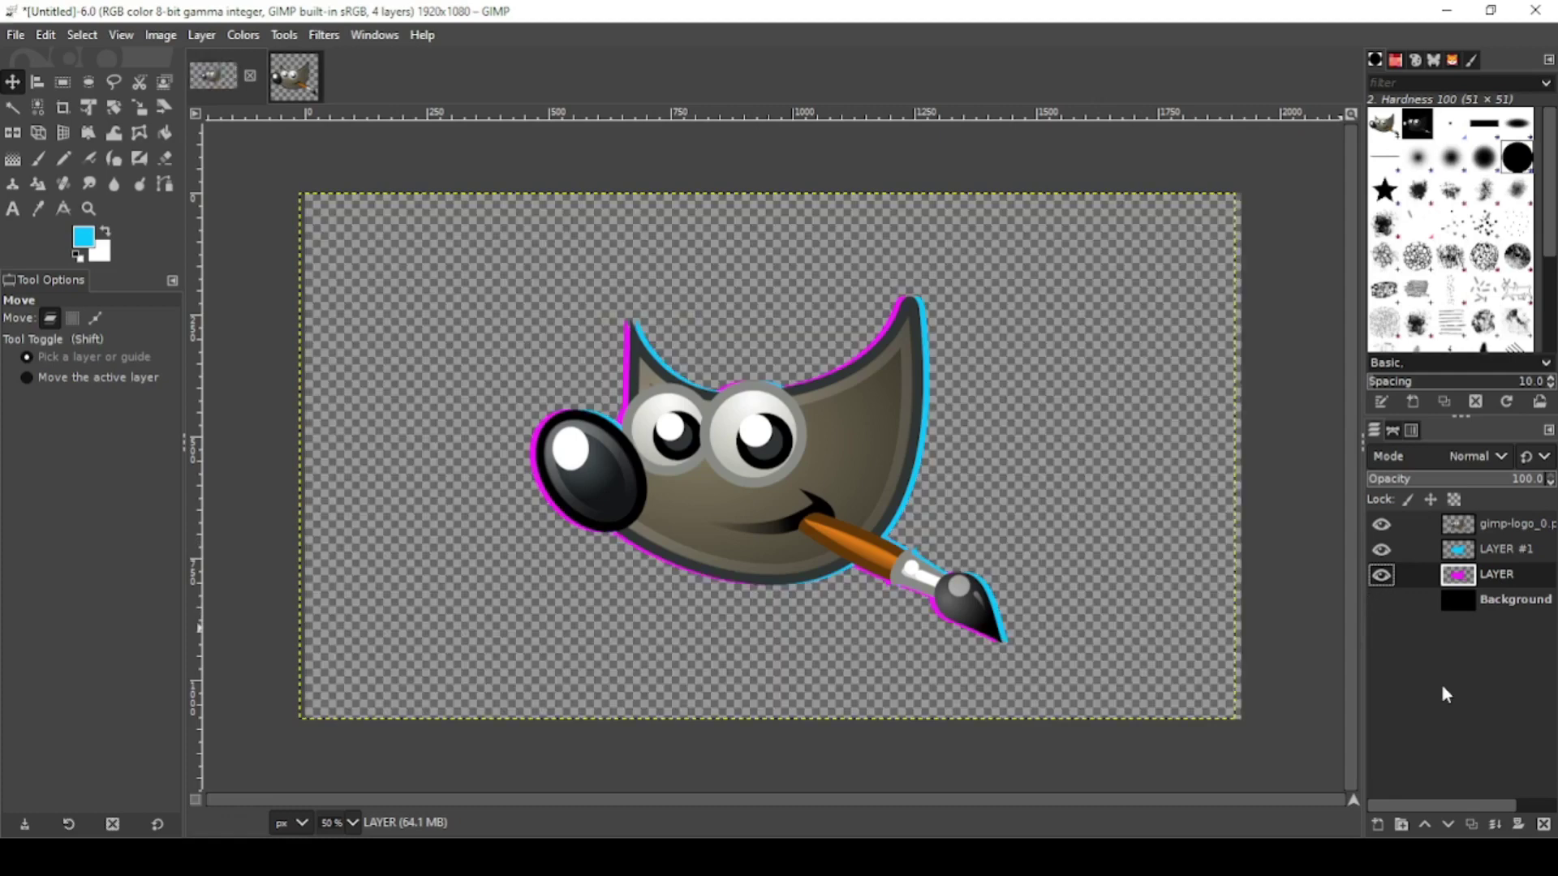
right_click(1441, 684)
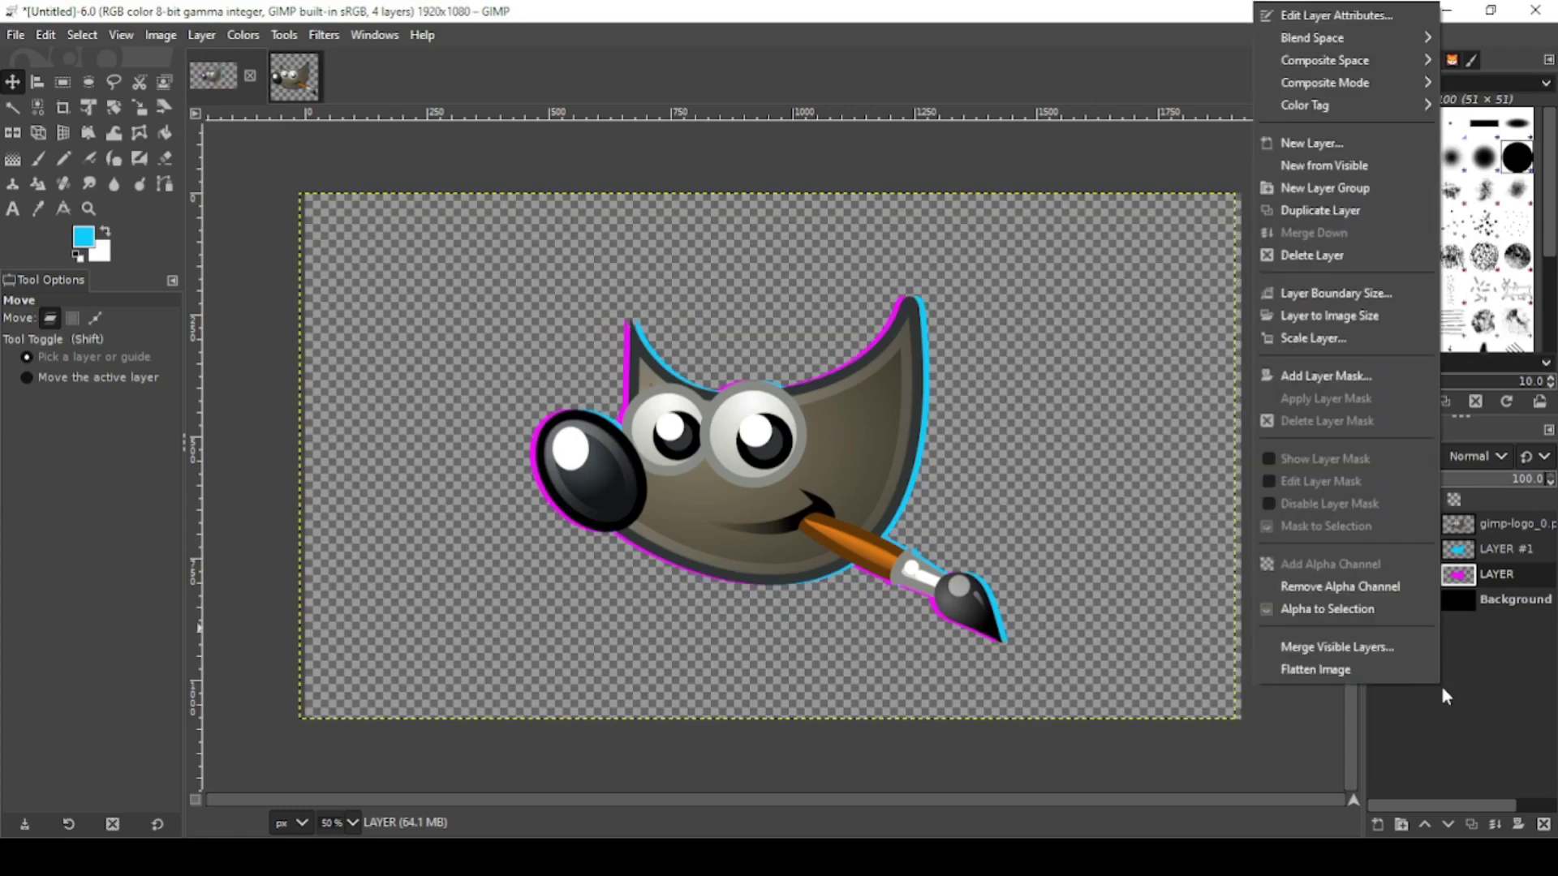
left_click(1330, 165)
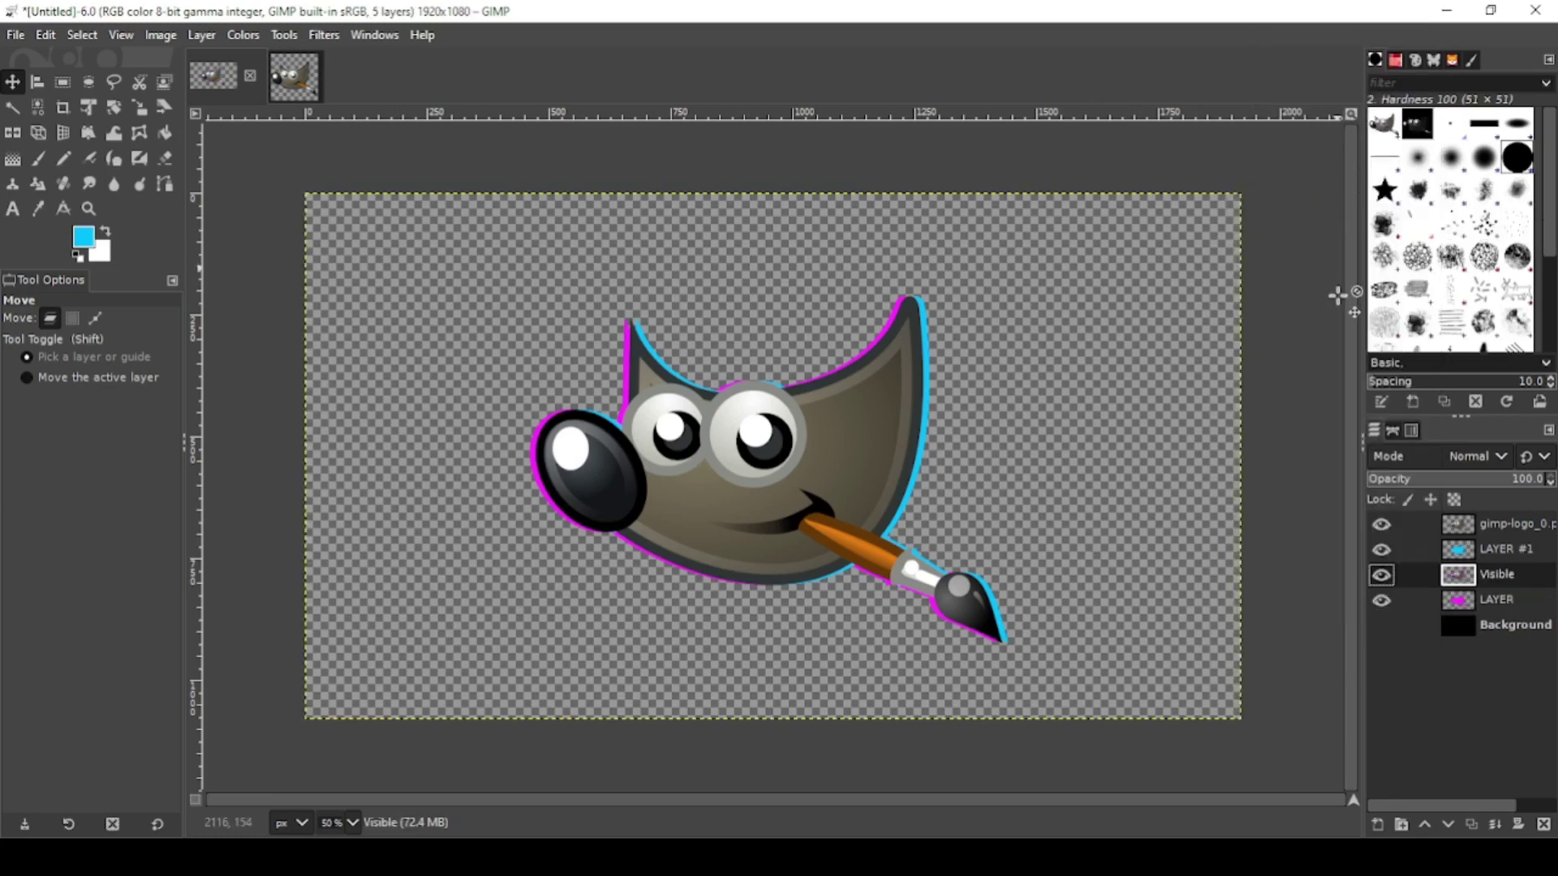
left_click_drag(1433, 577, 1435, 521)
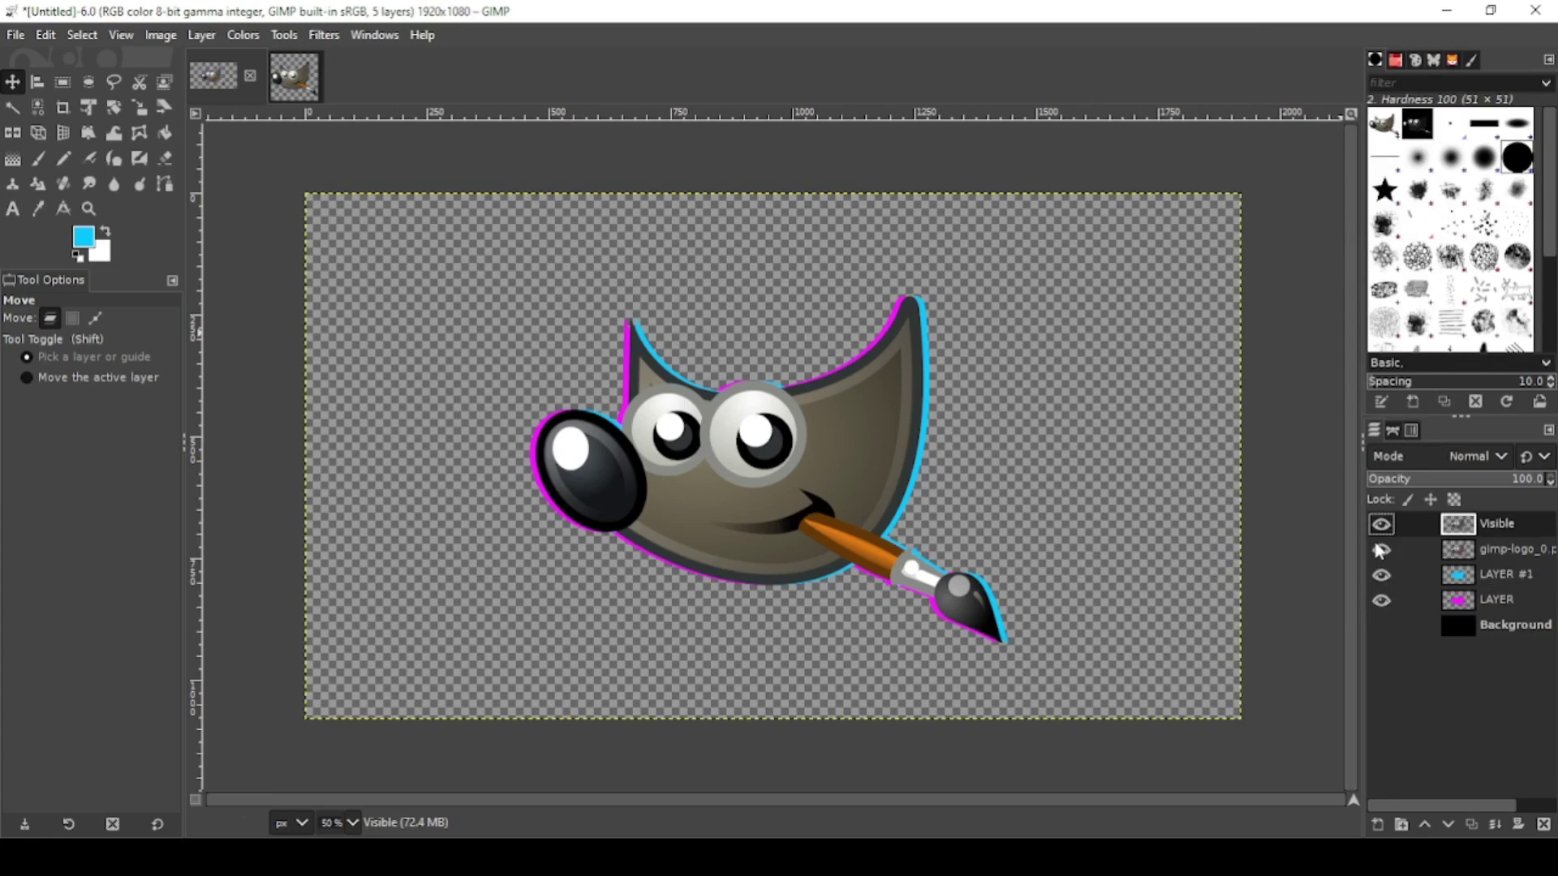
left_click(1380, 549)
left_click(1381, 575)
Warp Transform four horizontal smears across Wilber's left ear, eyes, nose and mouth
left_click(115, 135)
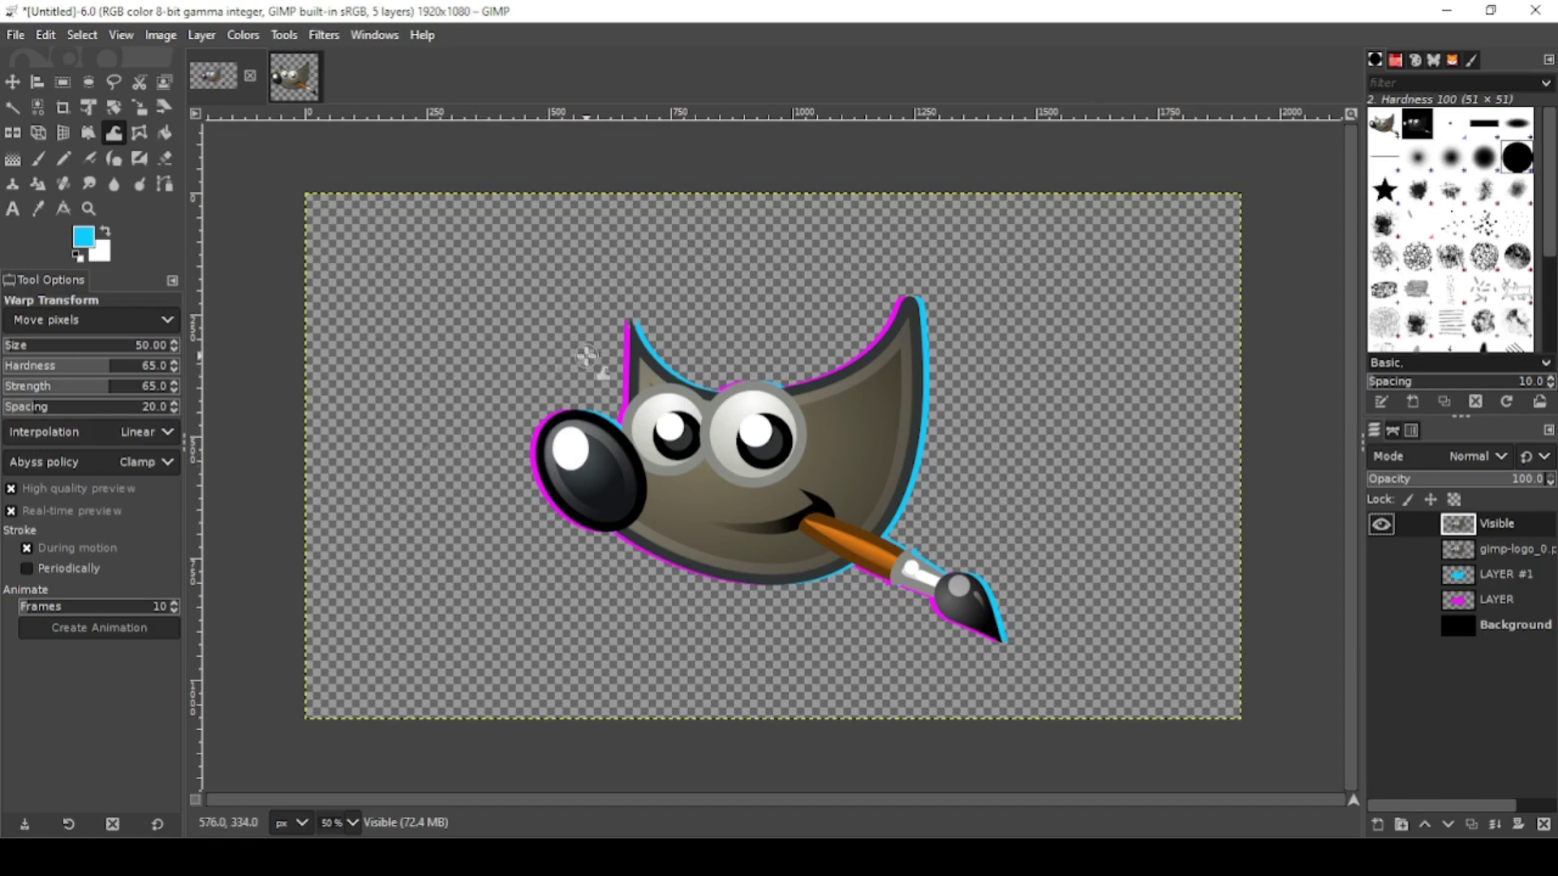
left_click_drag(592, 354, 1001, 358)
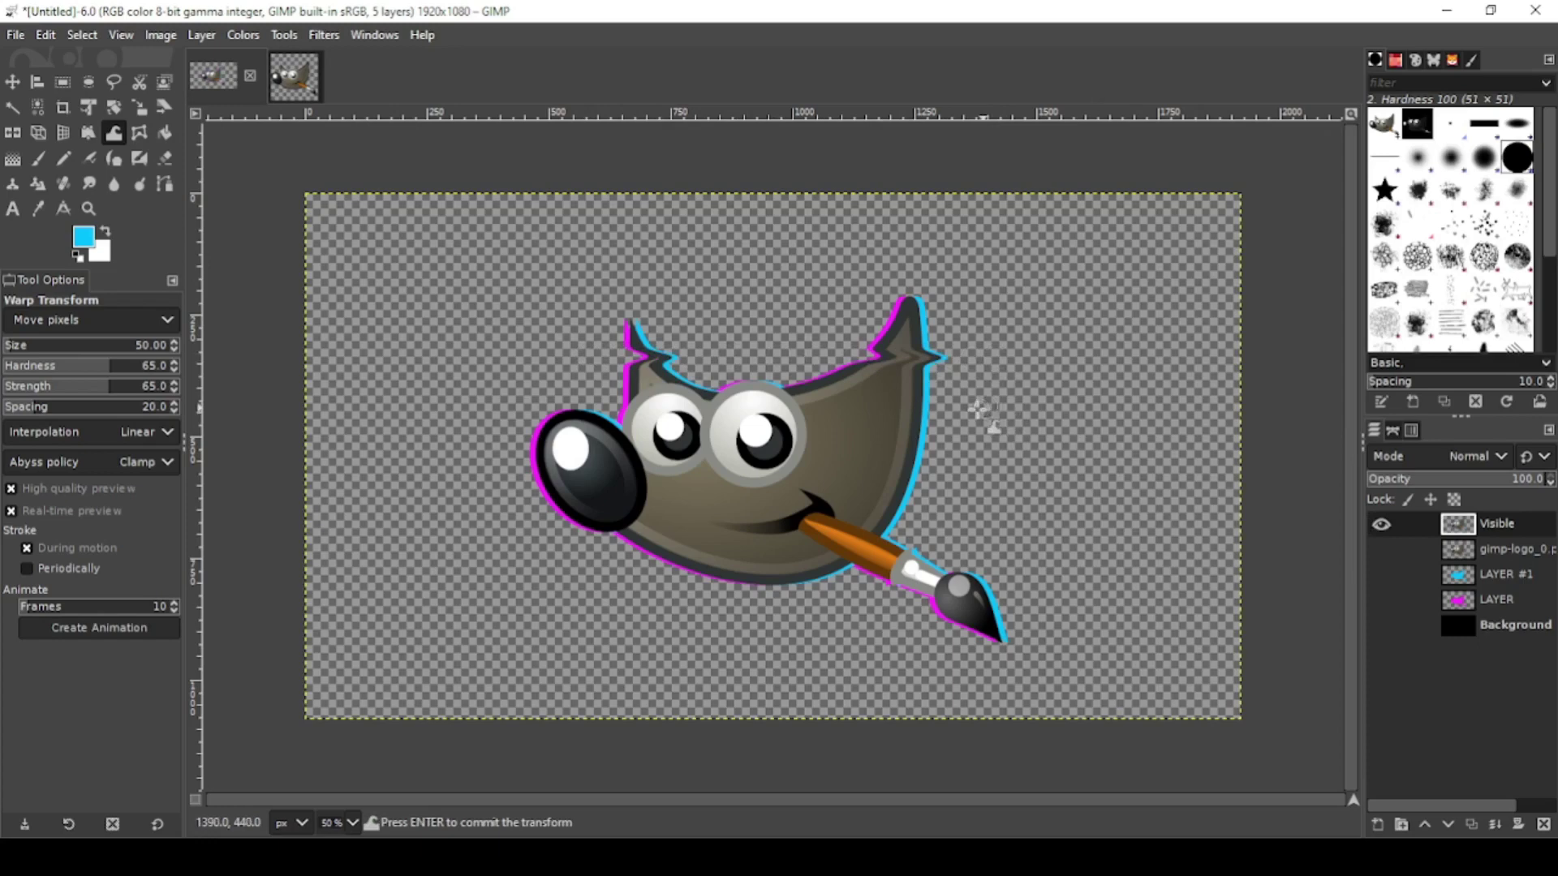
left_click_drag(905, 414, 485, 423)
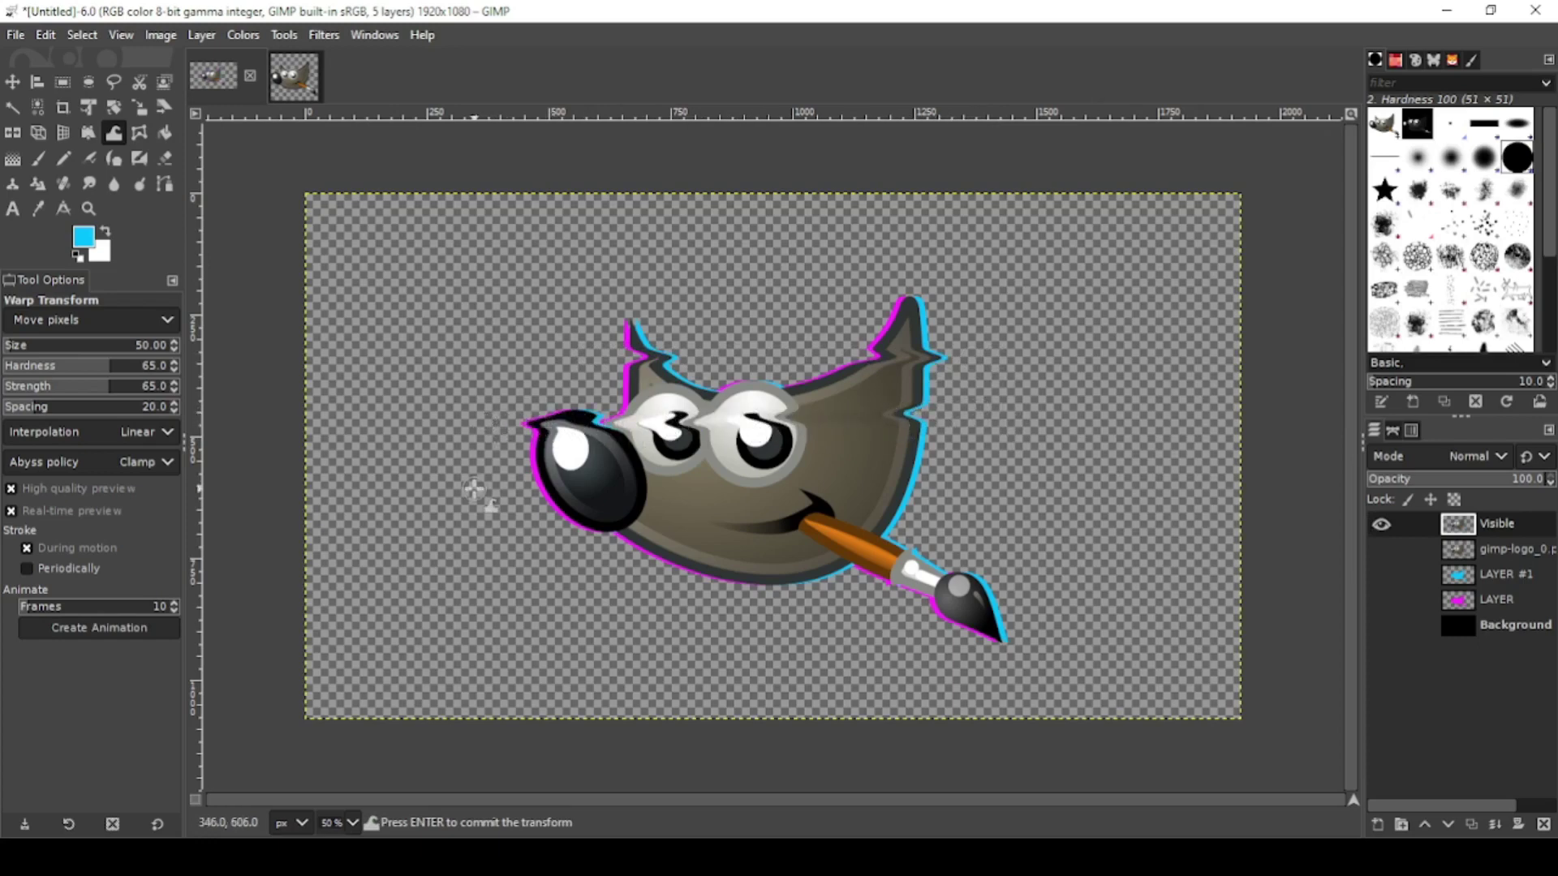
left_click_drag(475, 489, 966, 477)
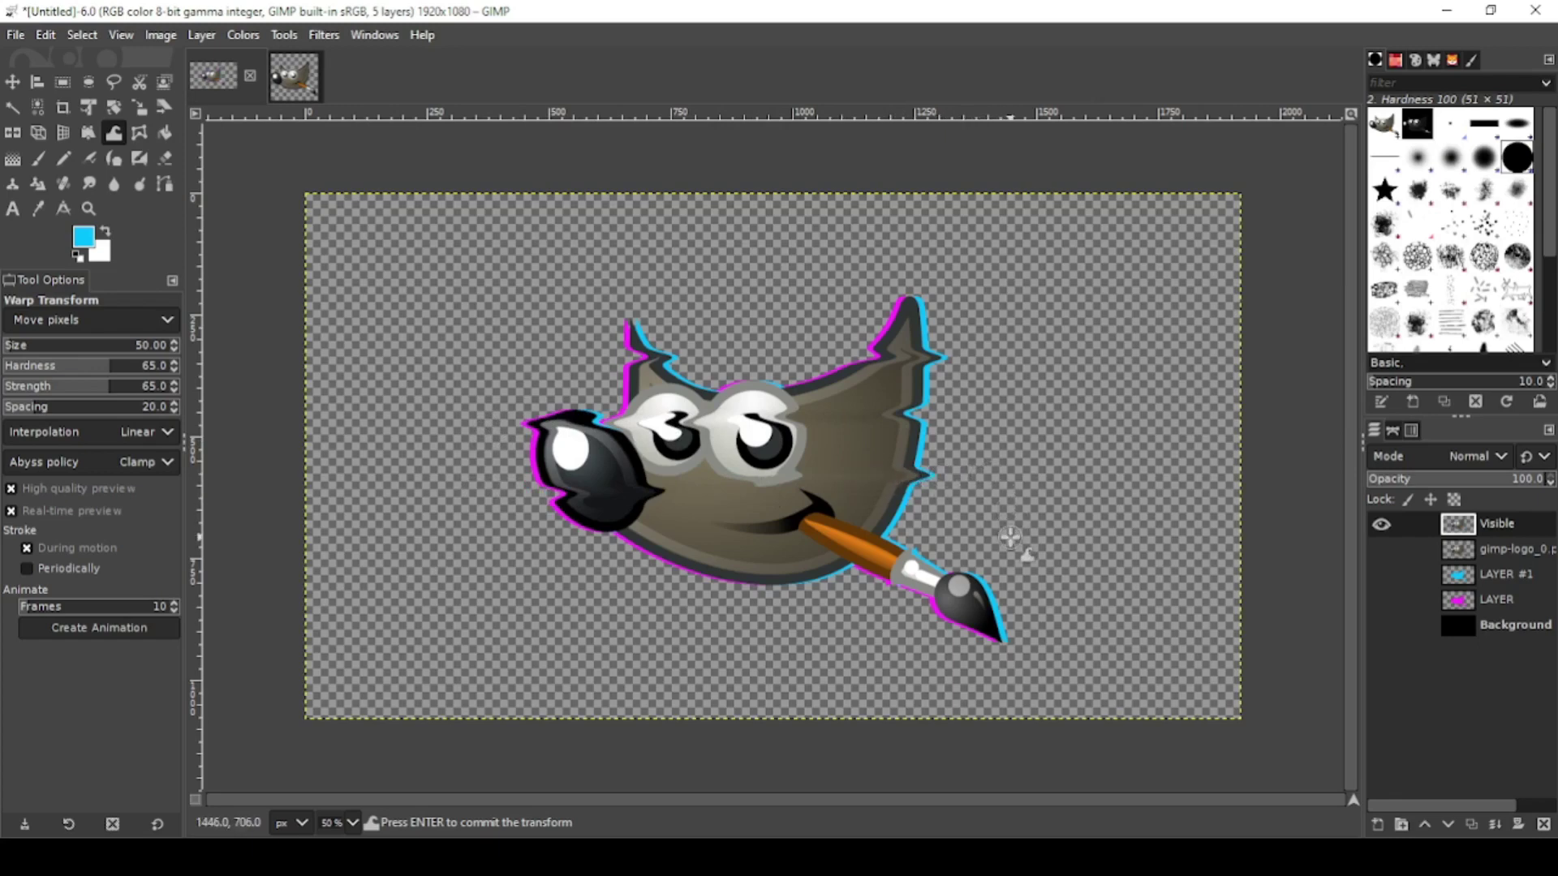
left_click_drag(1010, 537, 579, 544)
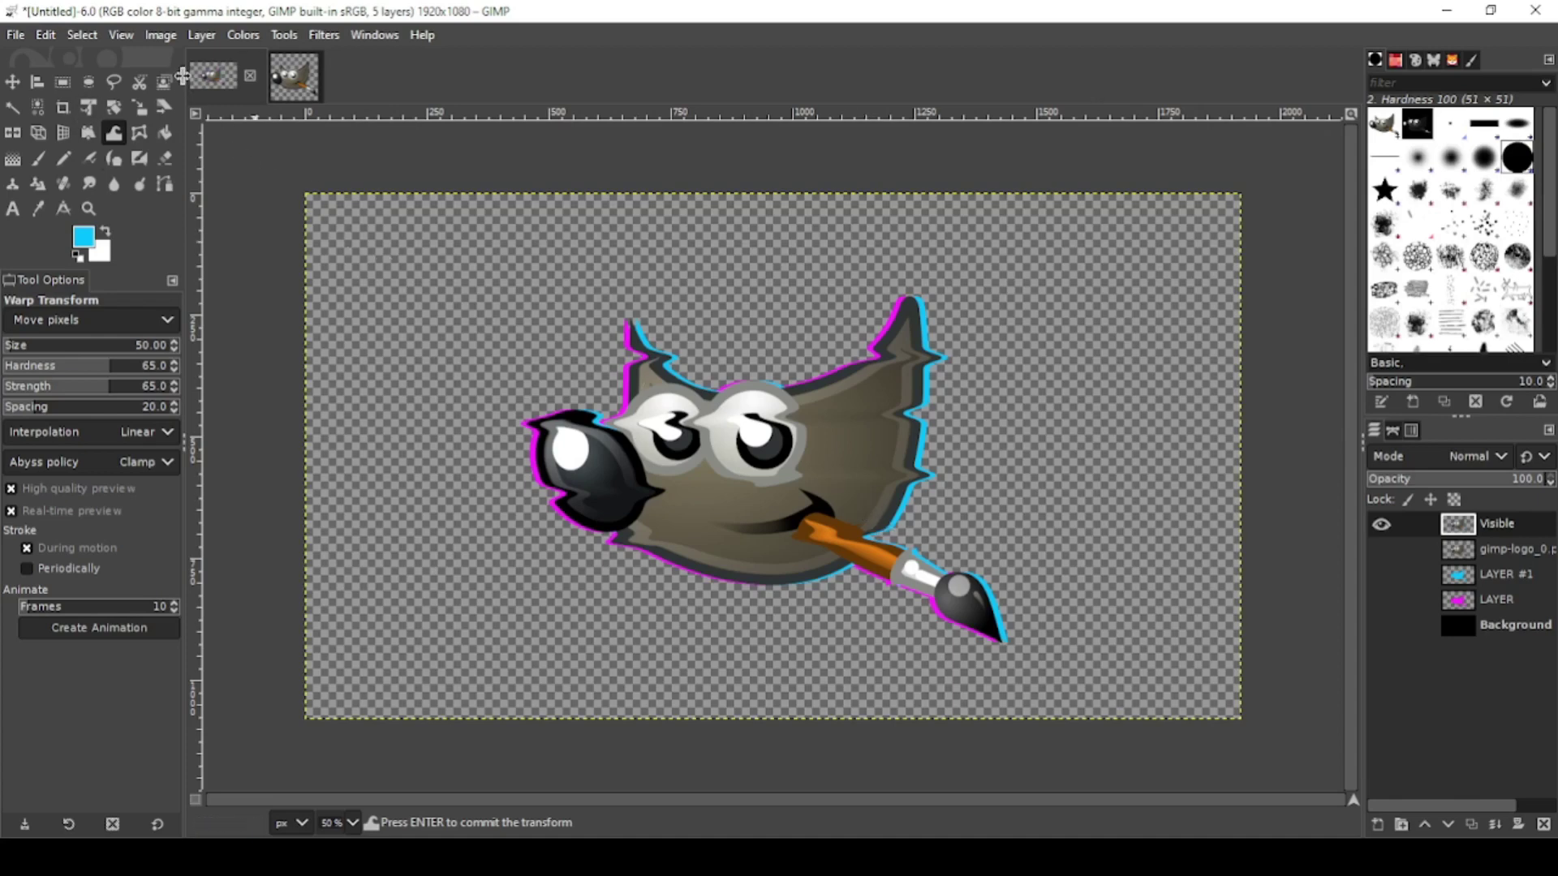
Duplicate the warped Visible layer as Visible copy and bring up Filters > Blur
left_click(13, 82)
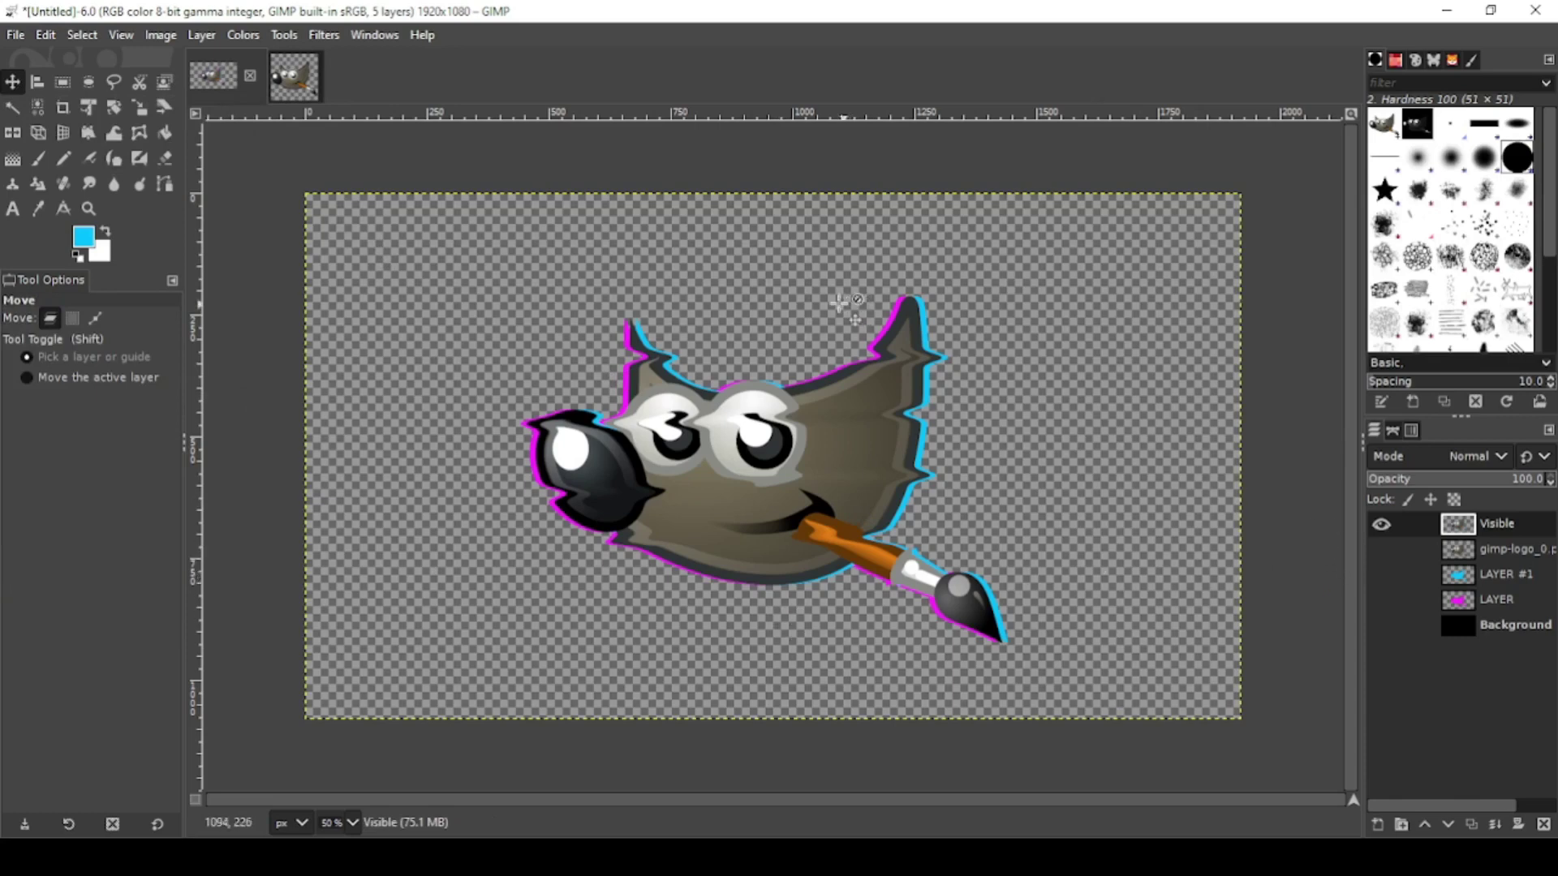
left_click(1474, 820)
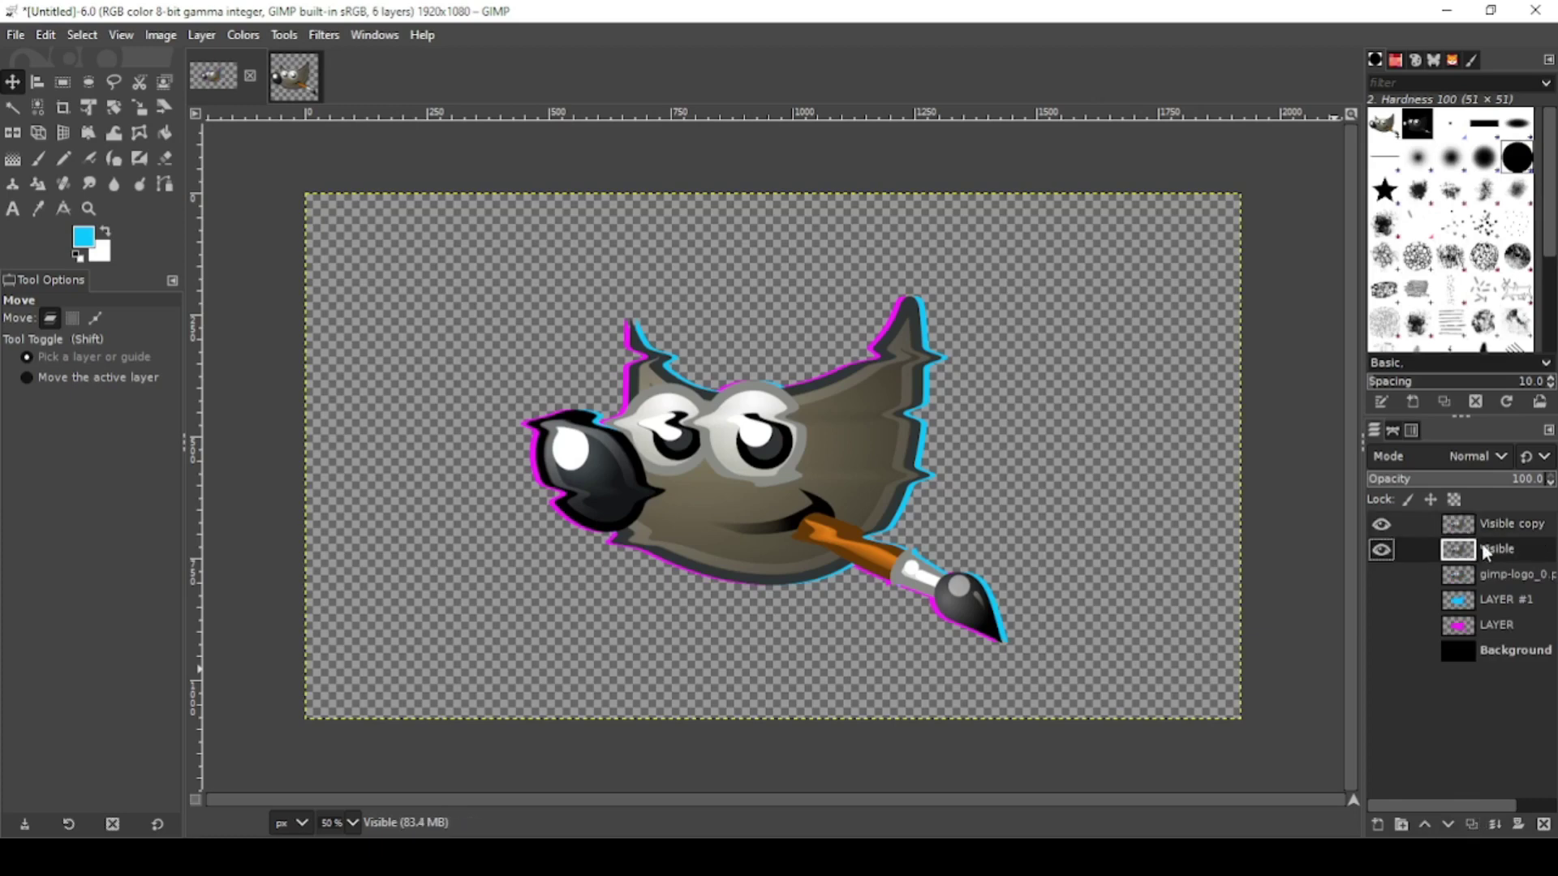
left_click(331, 39)
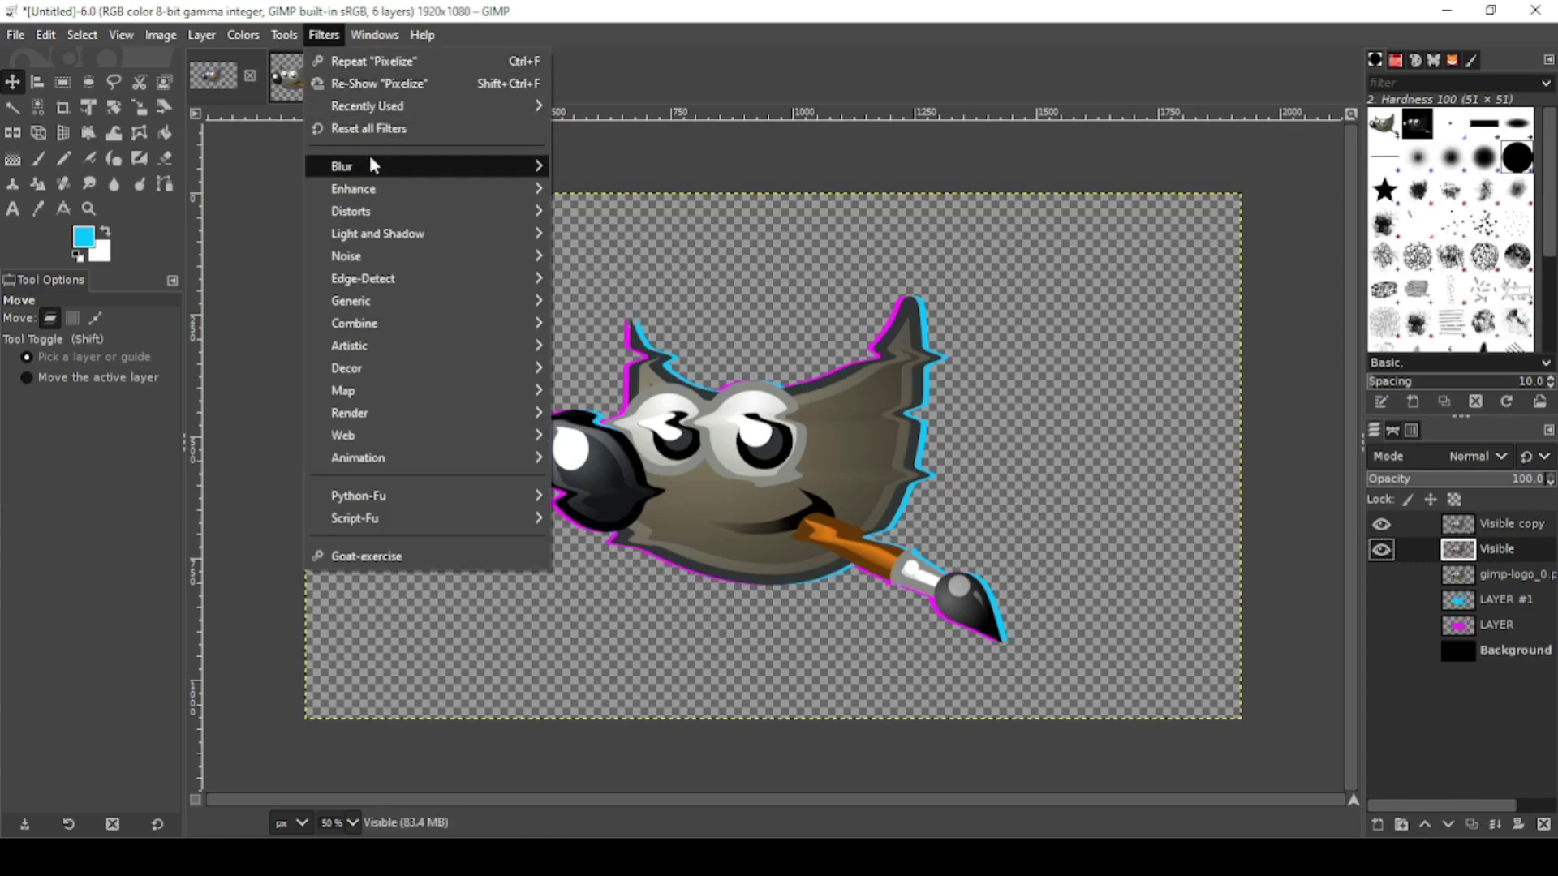
mouse_move(396, 166)
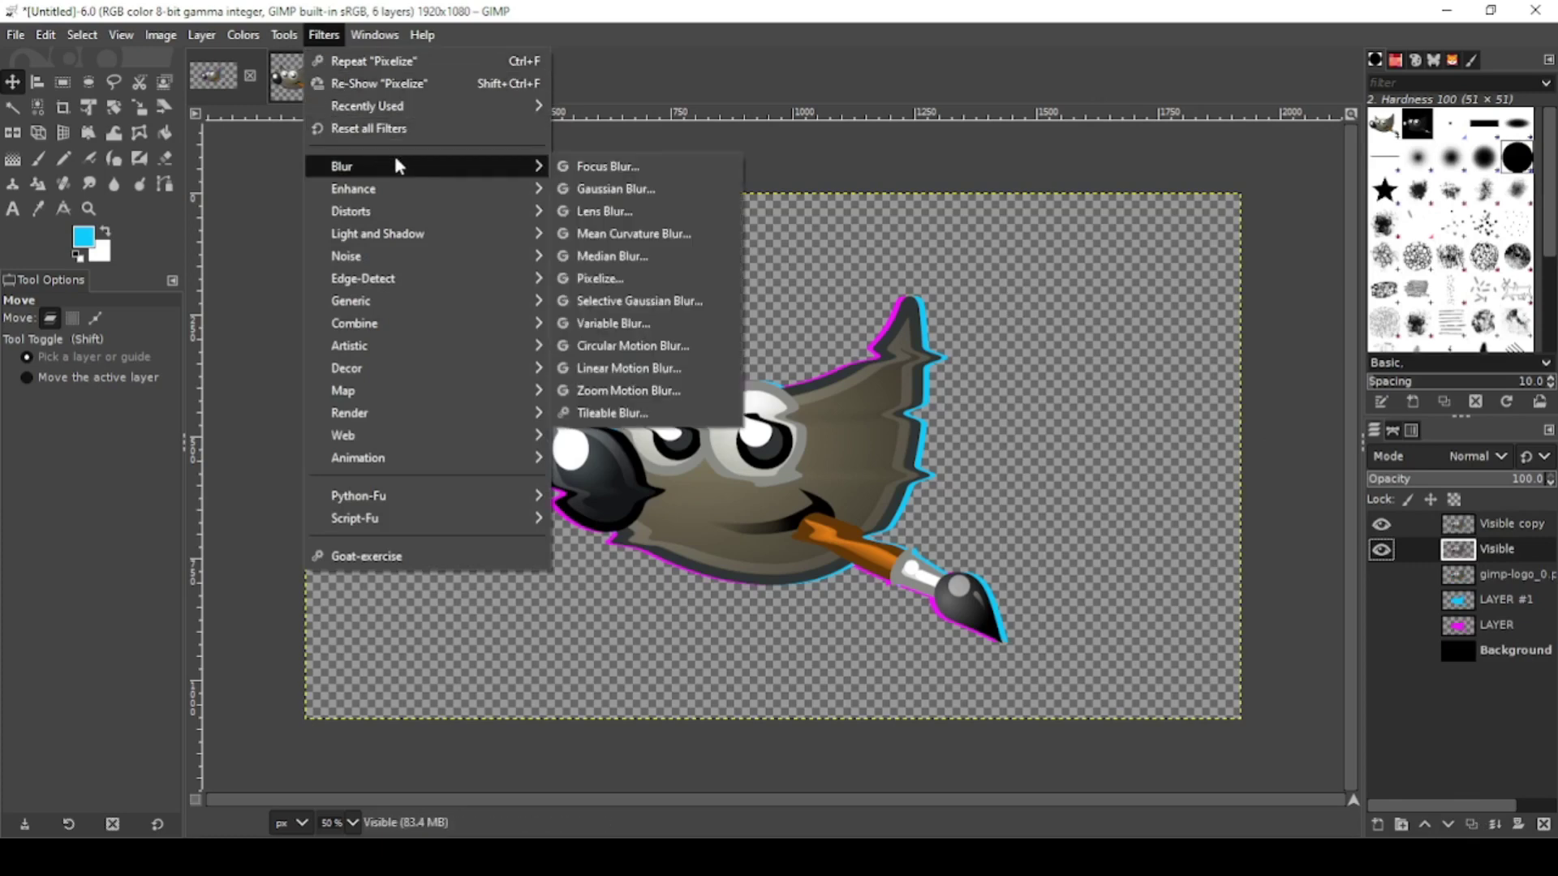
Apply Zoom Motion Blur with the blurring factor lowered to 0.050
left_click(647, 393)
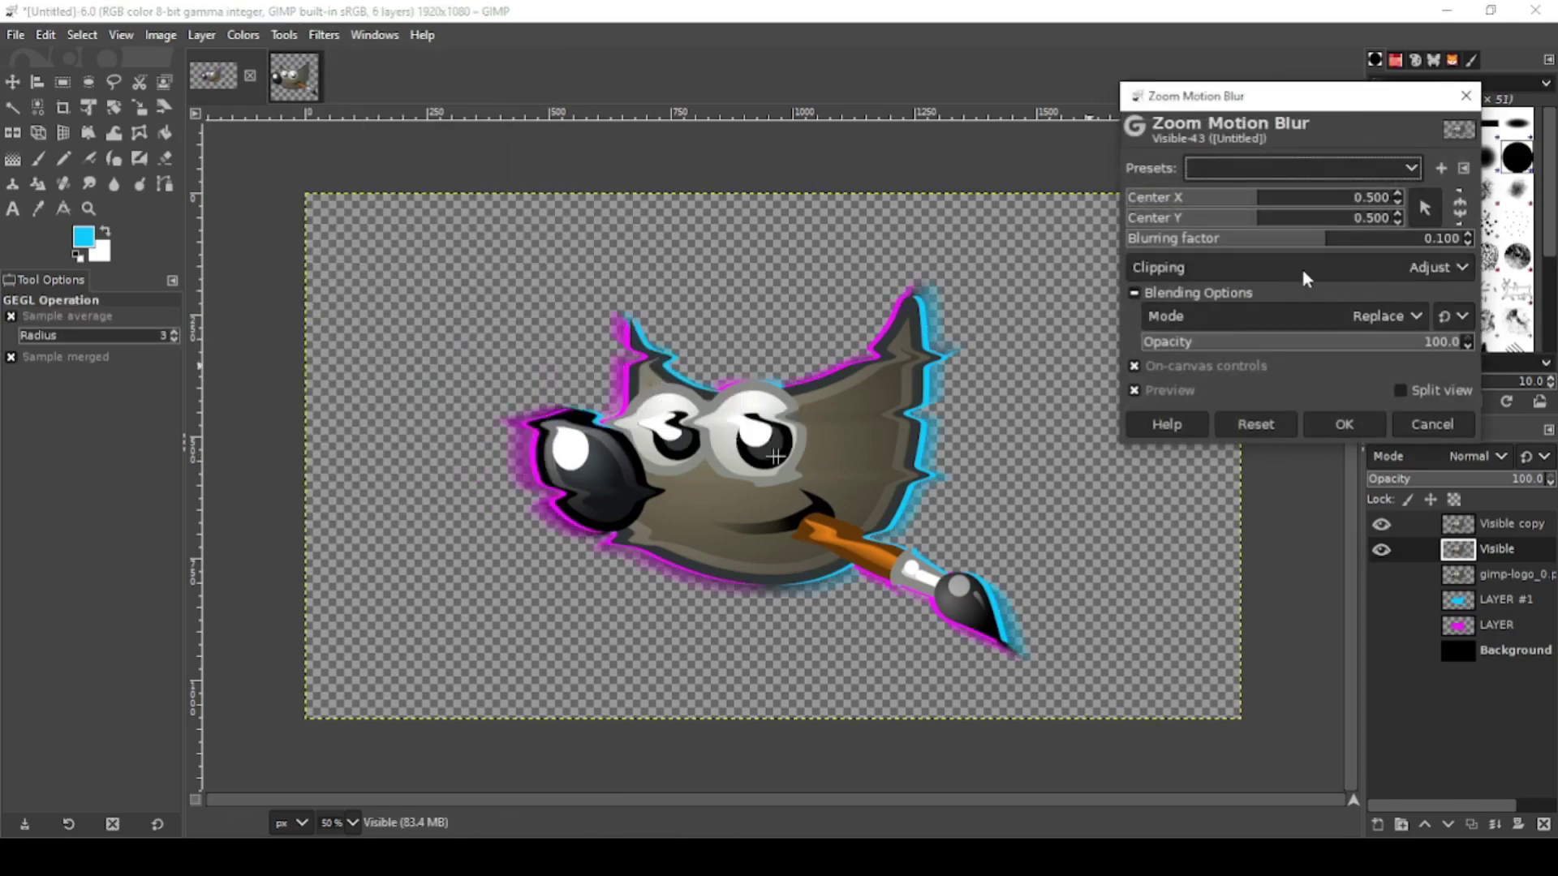
left_click(1469, 242)
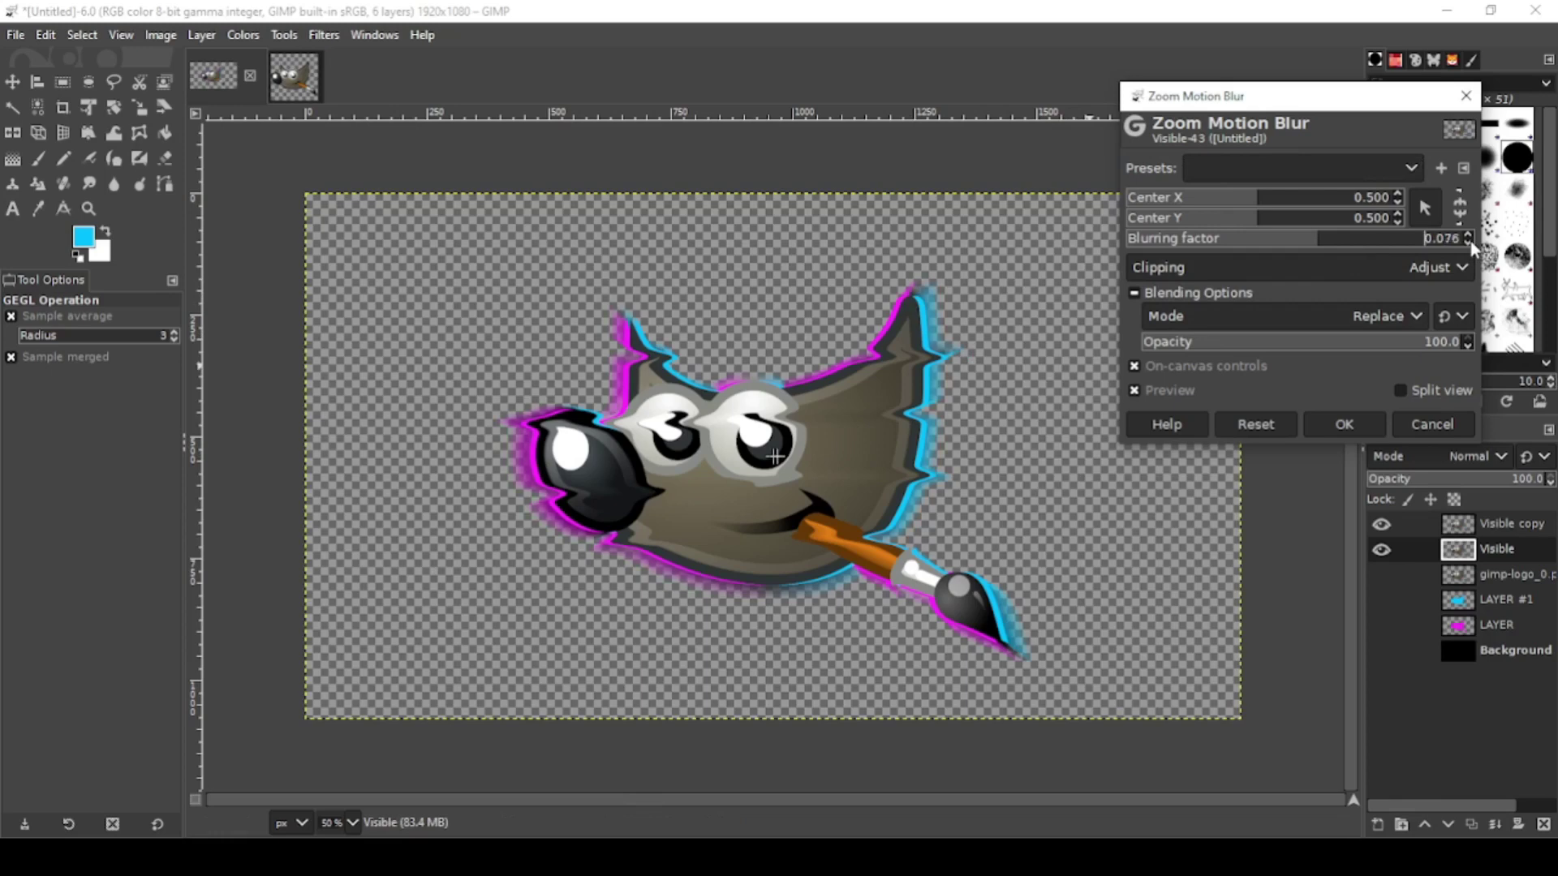
left_click(1468, 242)
left_click(1469, 242)
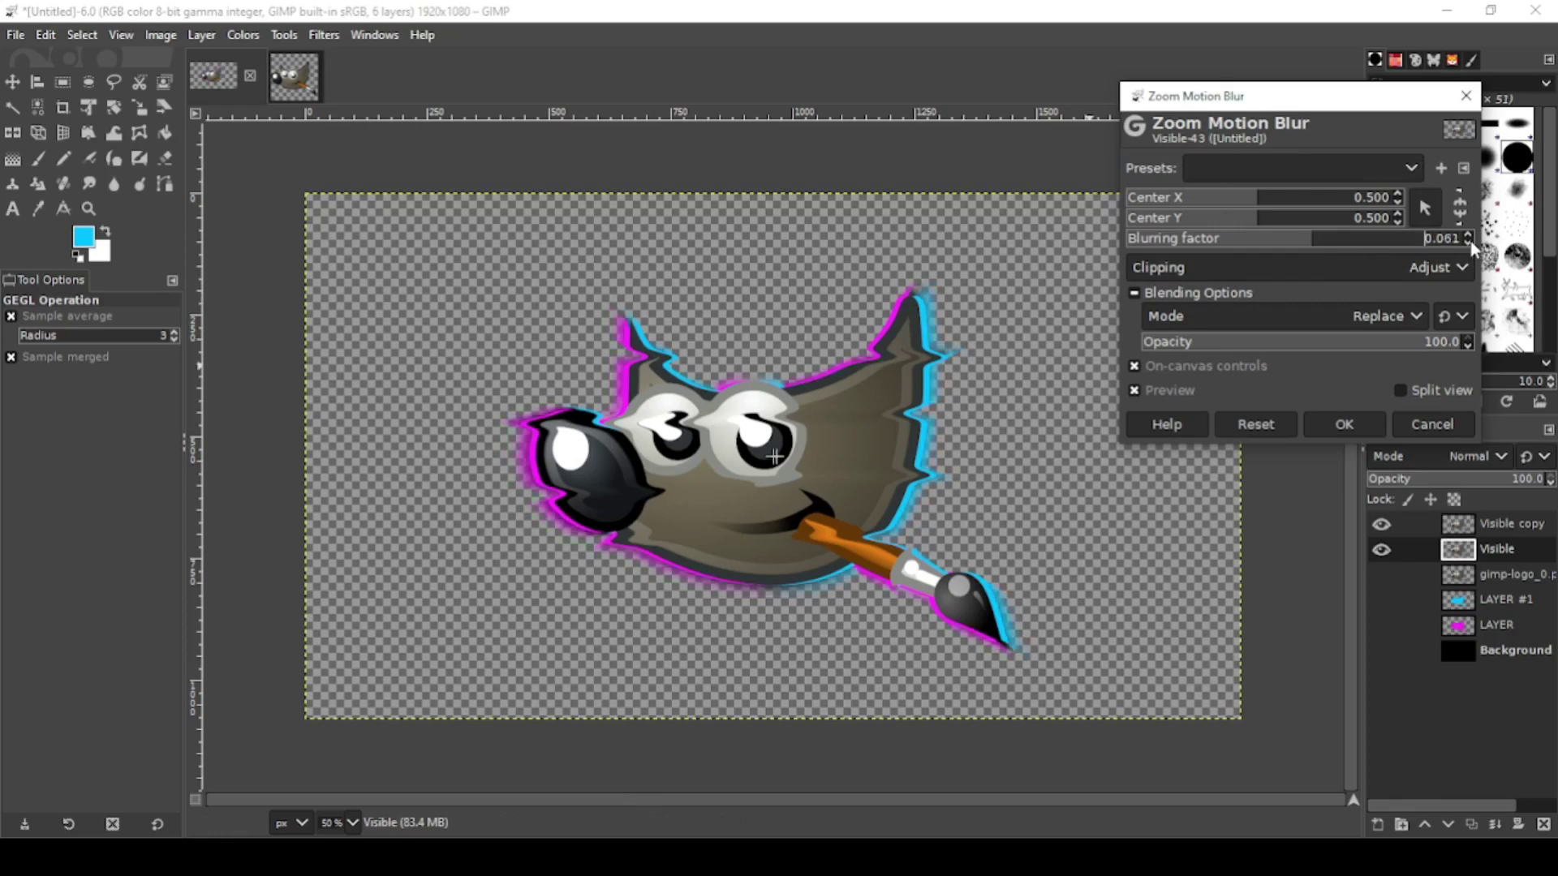
left_click(1469, 241)
left_click(1468, 242)
left_click(1468, 242)
Apply the zoom motion blur and make the black Background layer visible again
left_click(1360, 426)
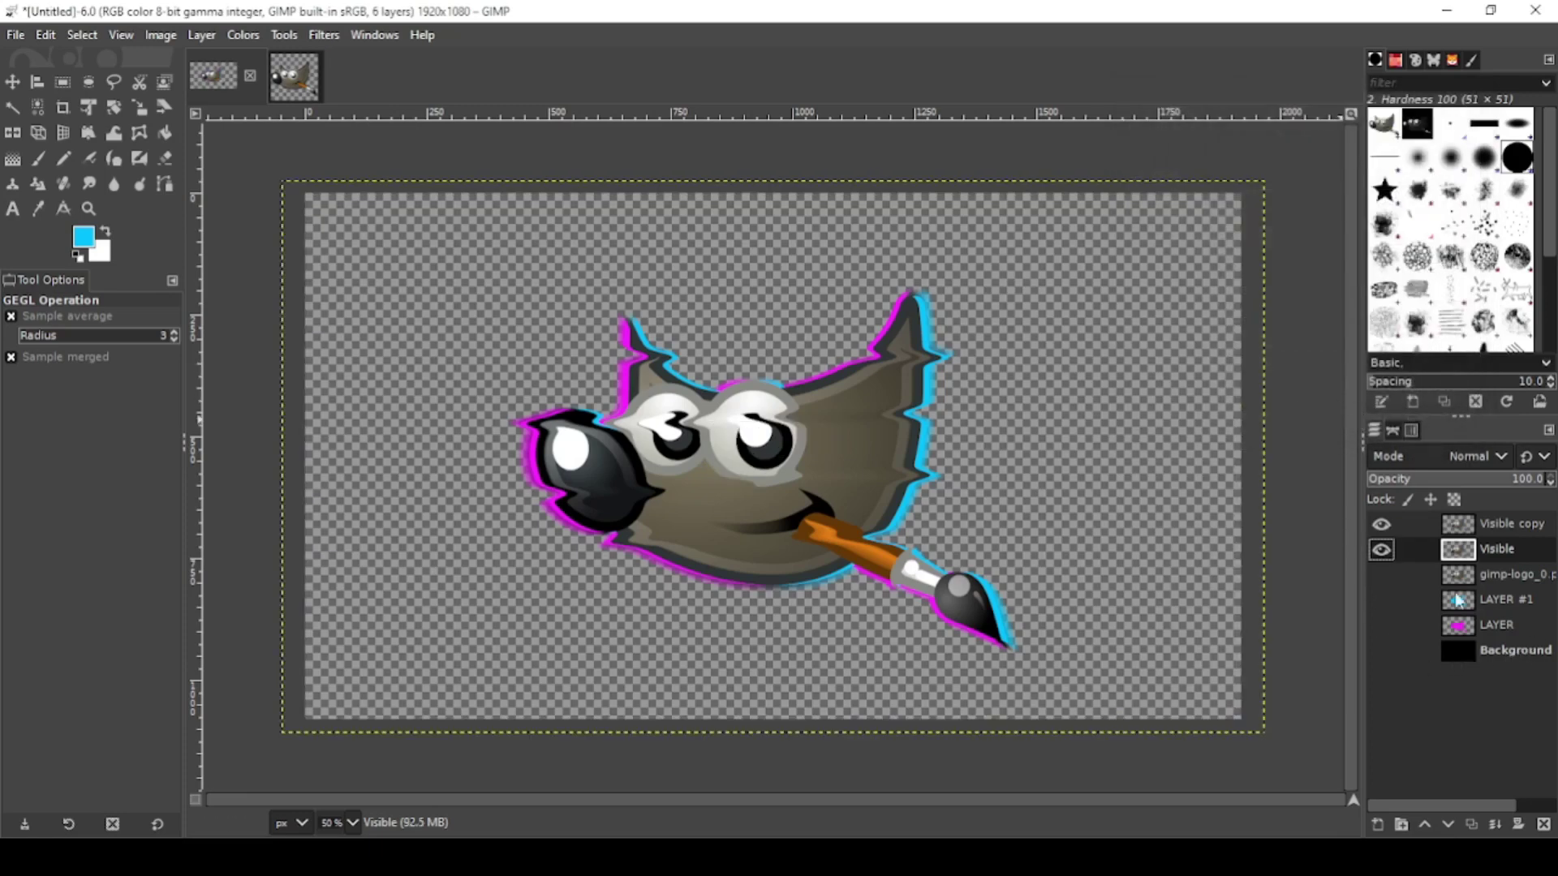
left_click(1381, 651)
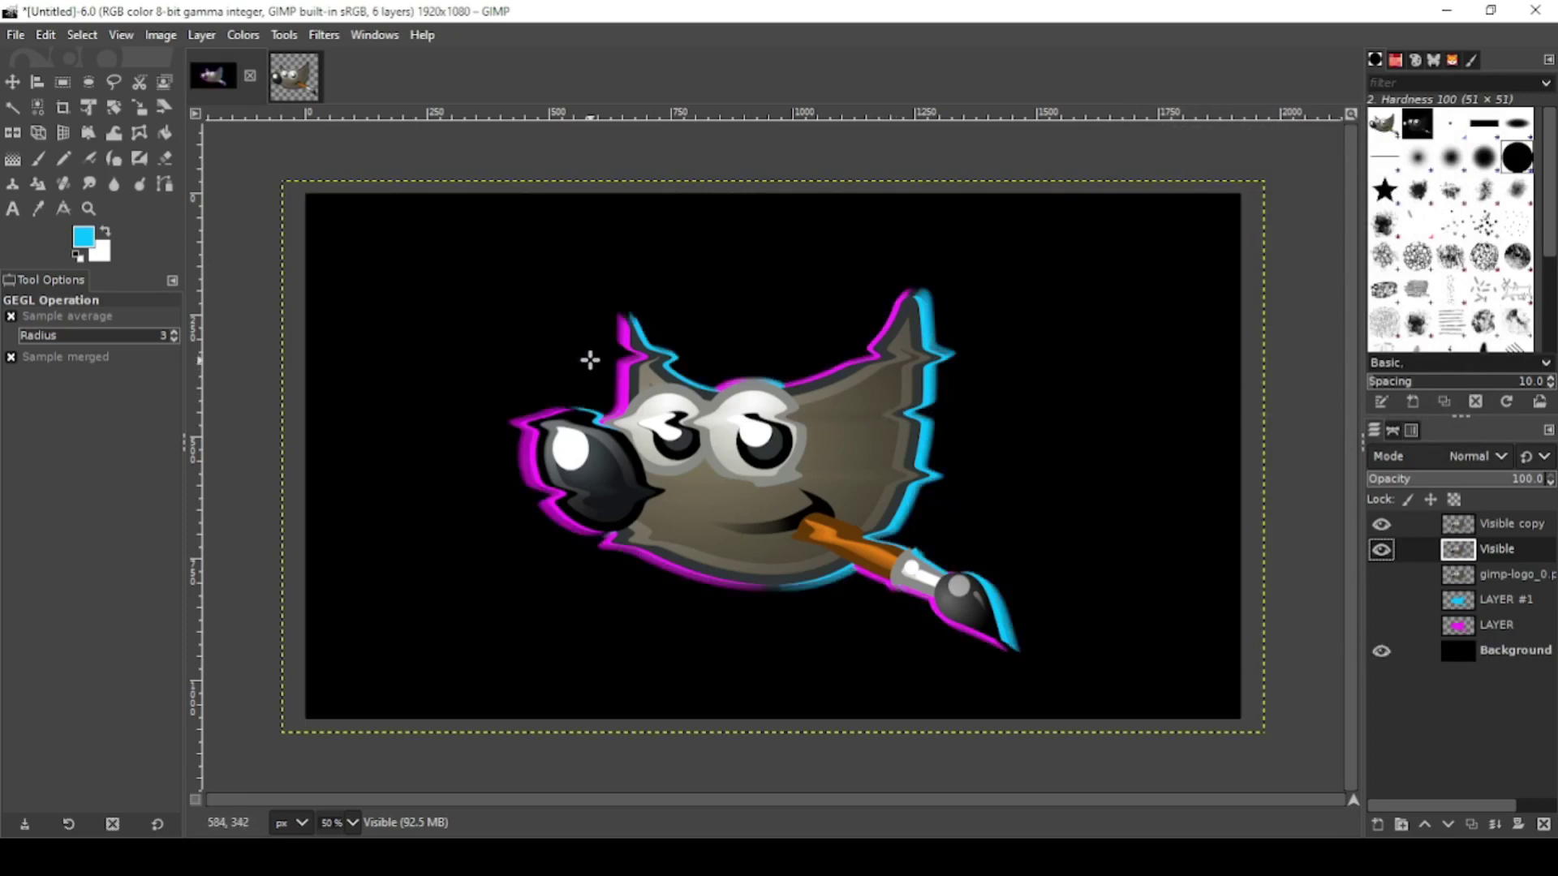
left_click(333, 35)
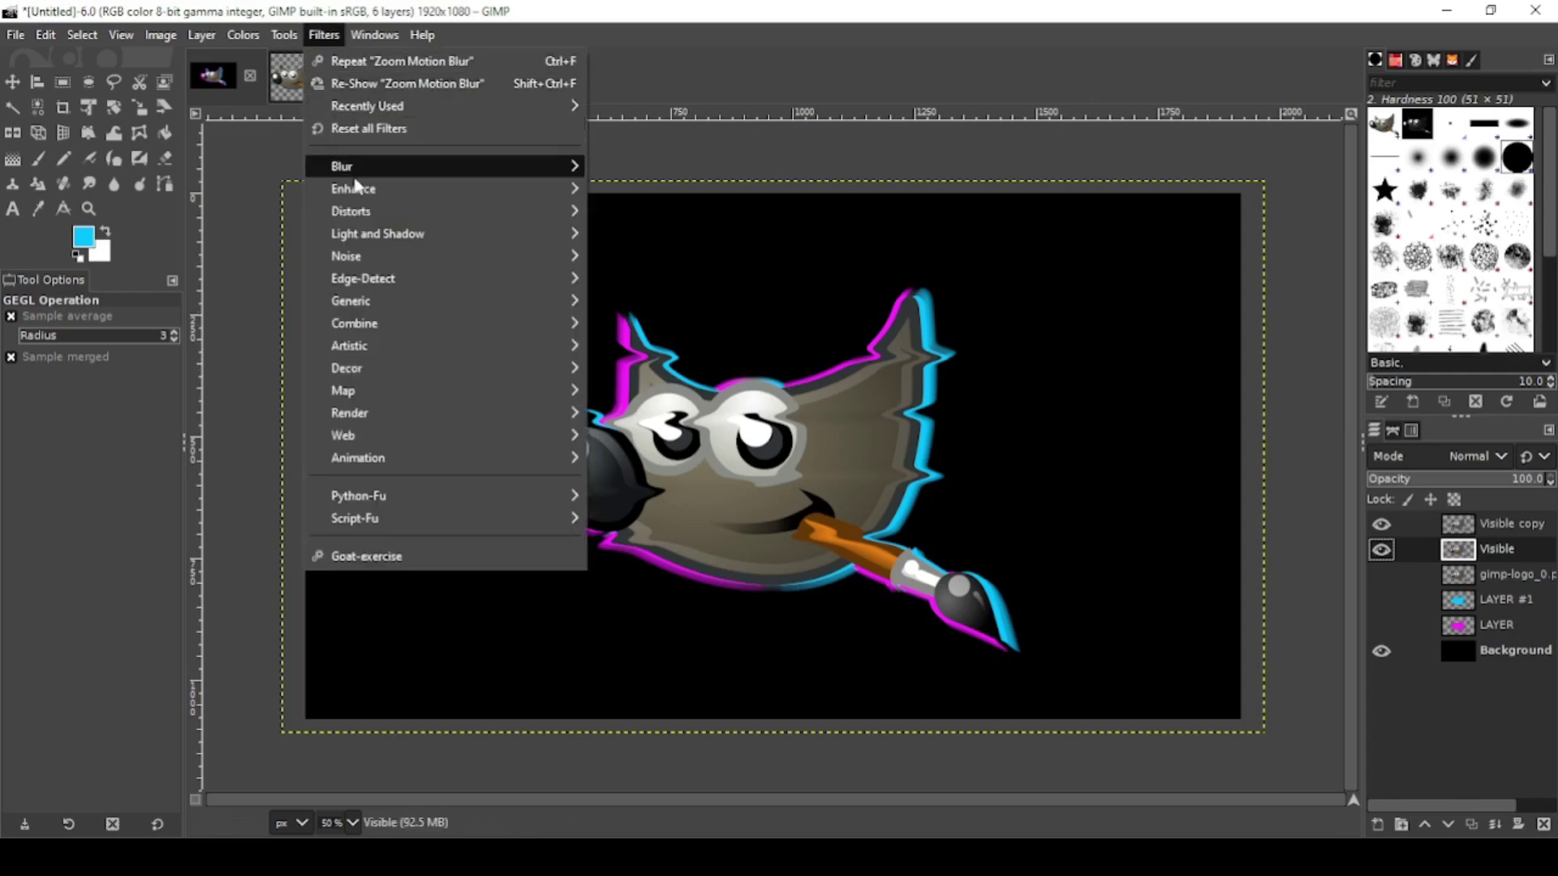
Preview Pixelize on the Visible layer with chained block width and height lowered from 16 to 7
mouse_move(363, 172)
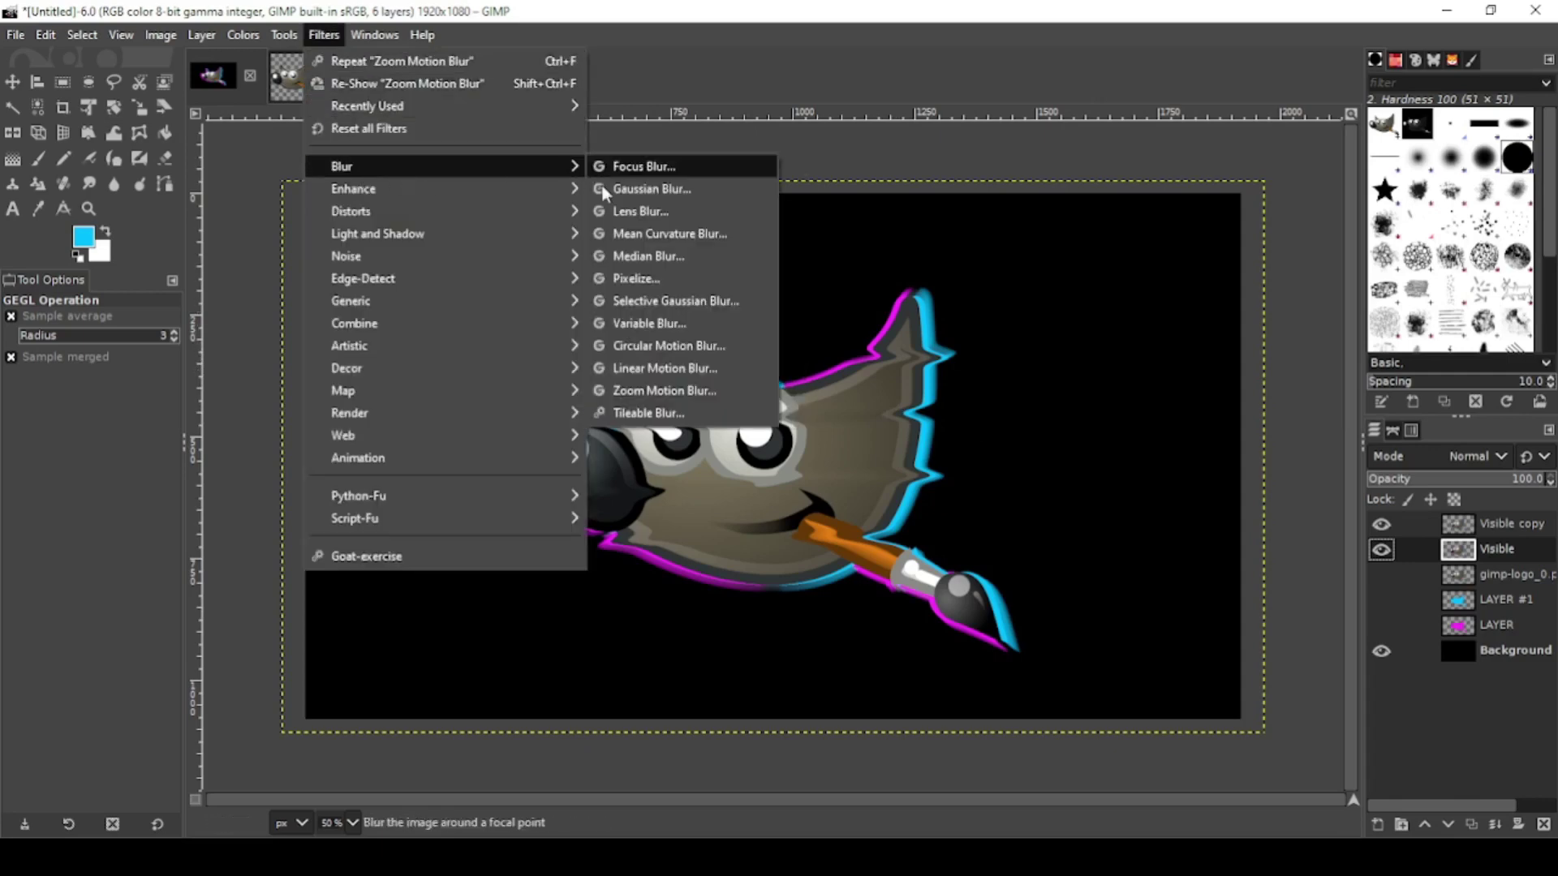
left_click(637, 278)
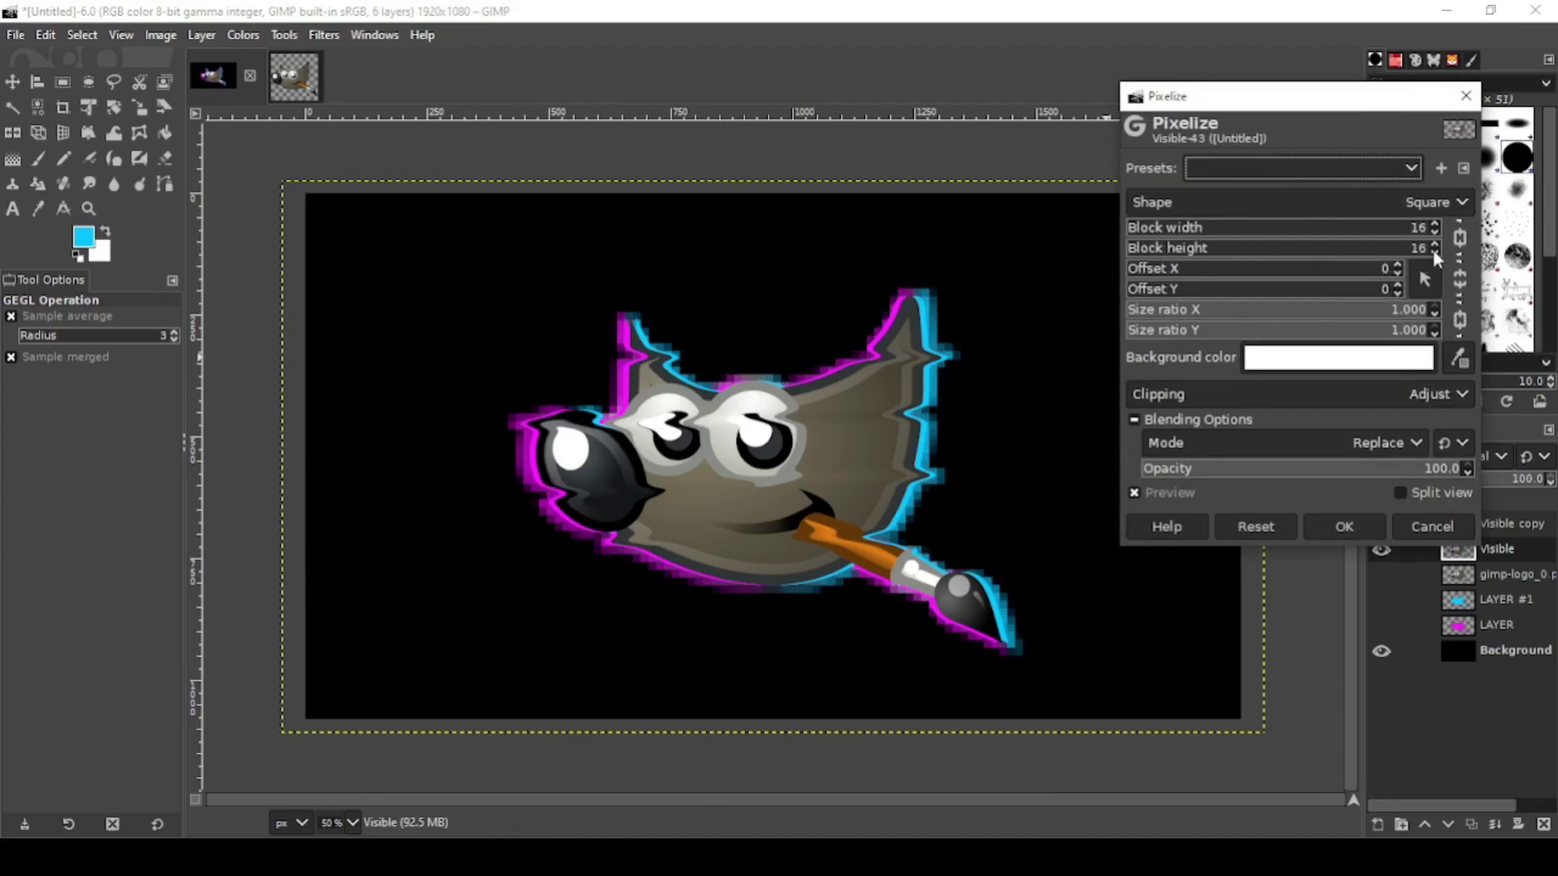
scroll(1432, 254, "down", 5)
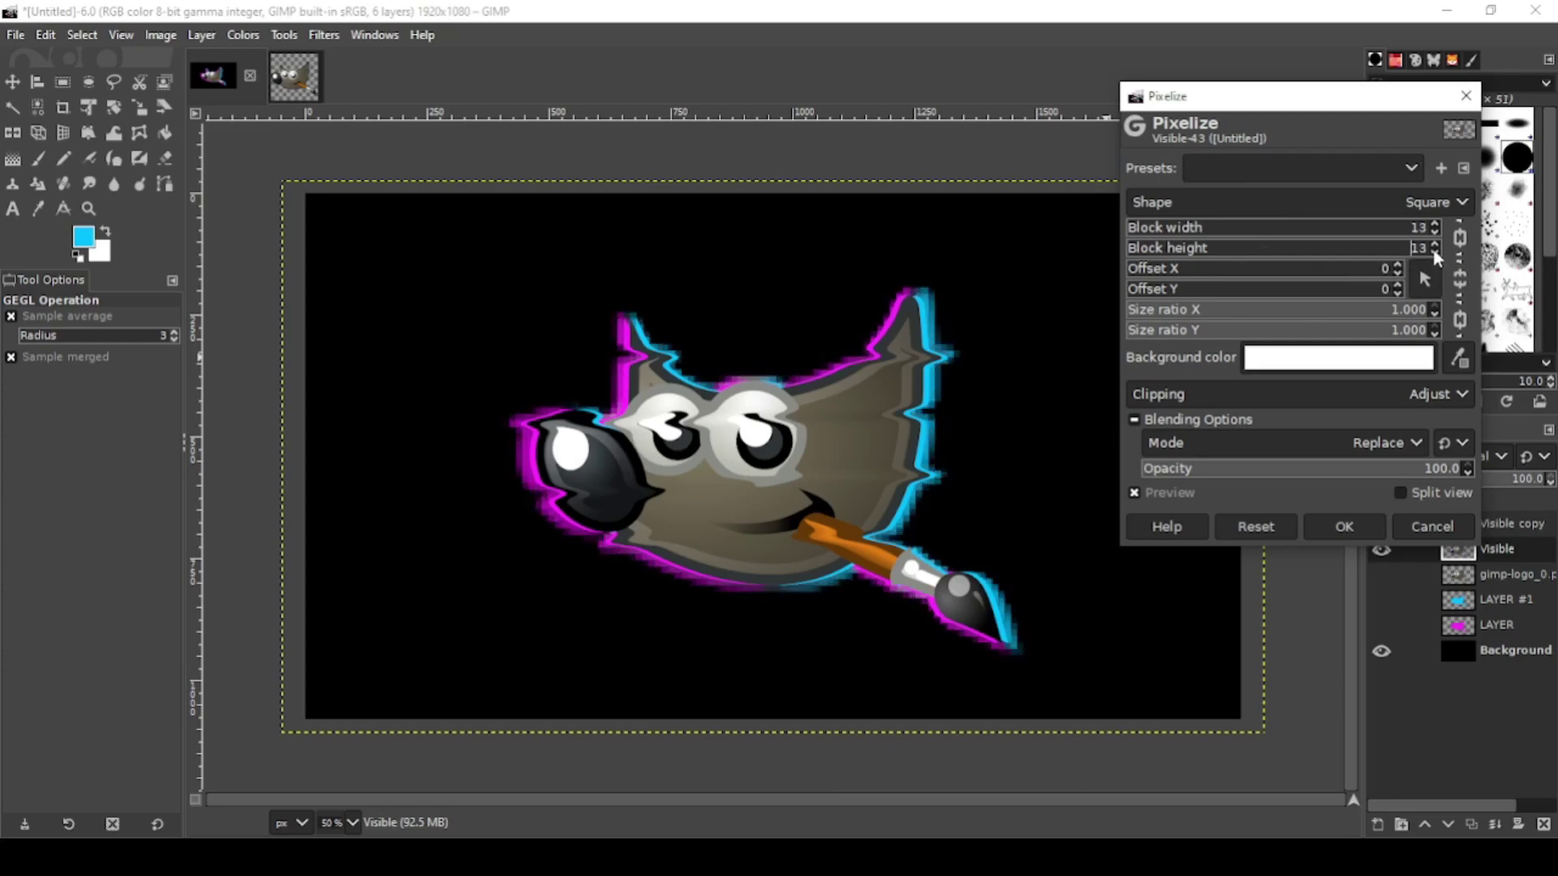
scroll(1433, 249, "down", 2)
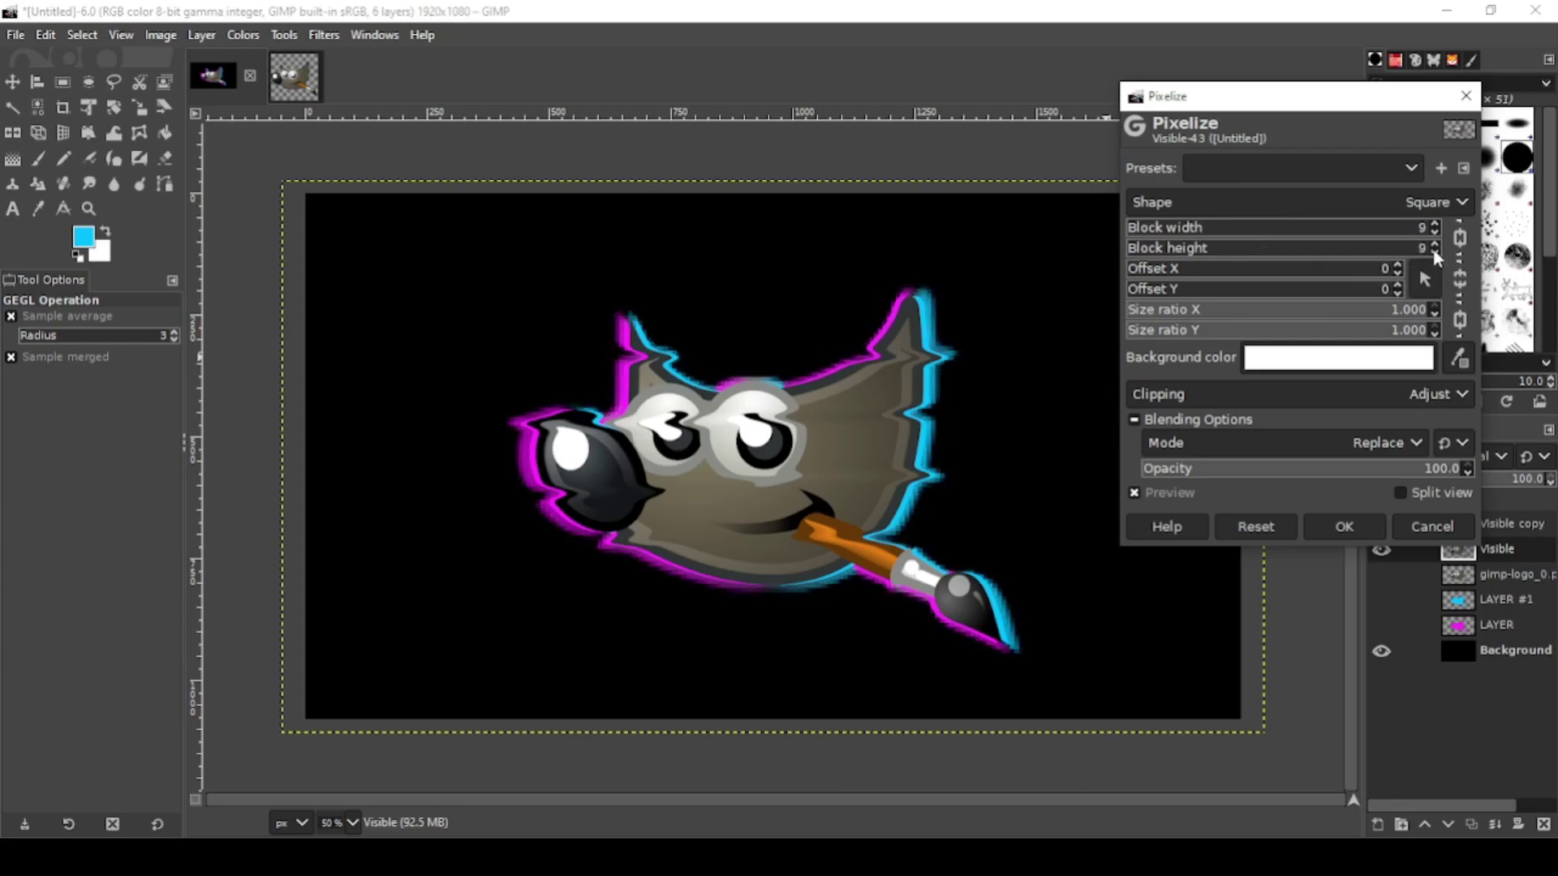
scroll(1433, 248, "down", 1)
scroll(1433, 248, "down", 1)
Commit the 7×7 Pixelize to the Visible layer of the glitched logo
left_click(1364, 536)
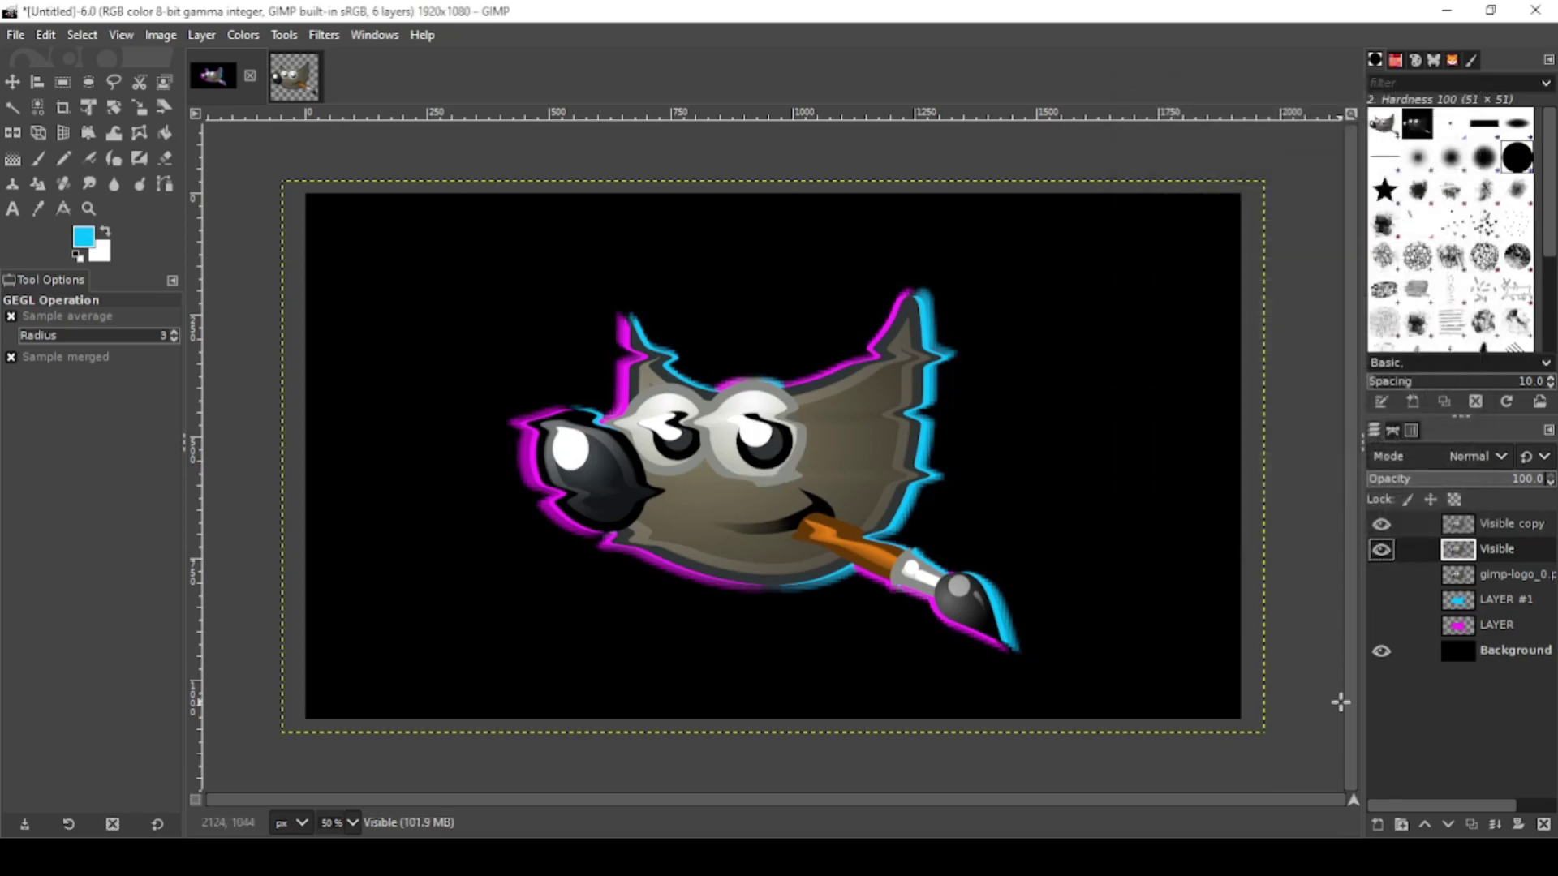